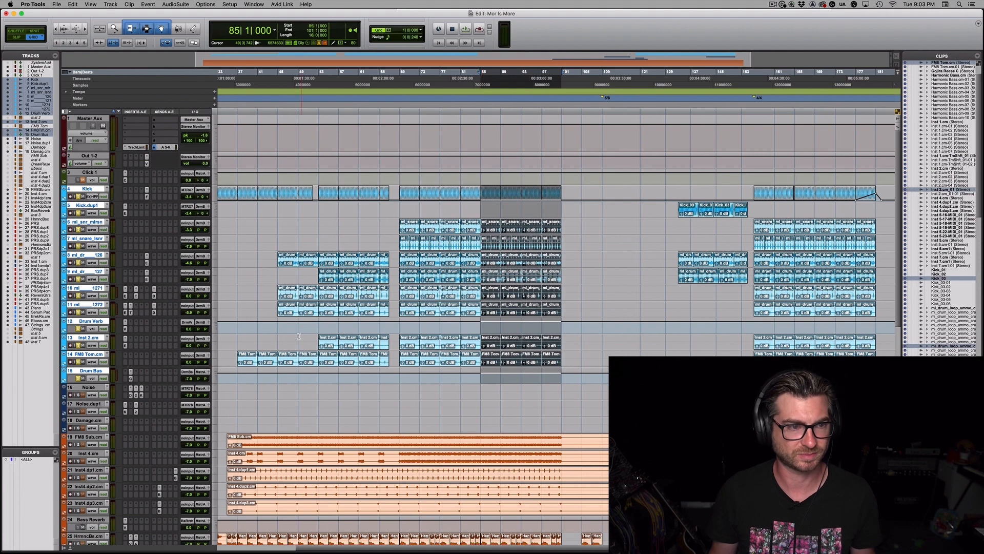
Play back the selected drum section and enlarge the height of the tracks to medium
key(space)
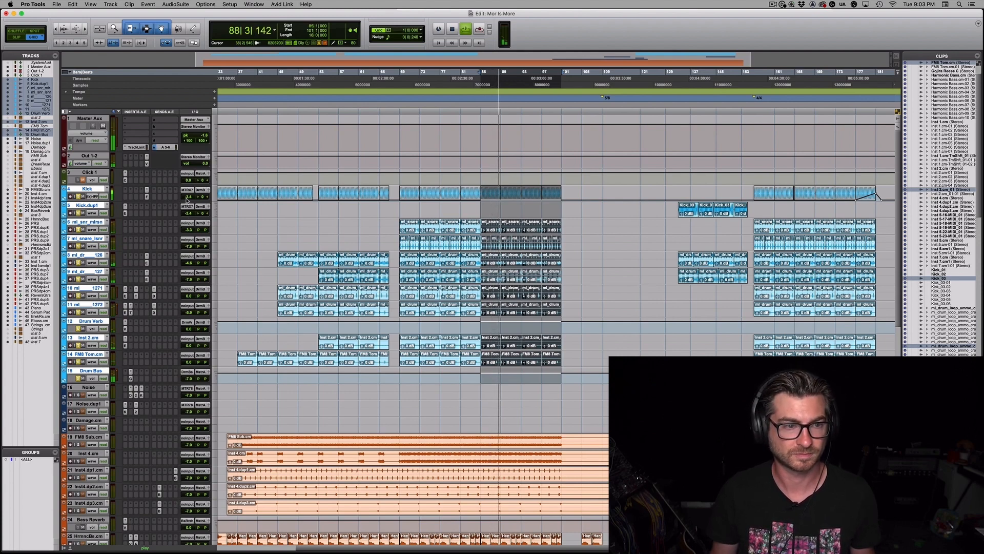
key(space)
click(214, 213)
click(228, 219)
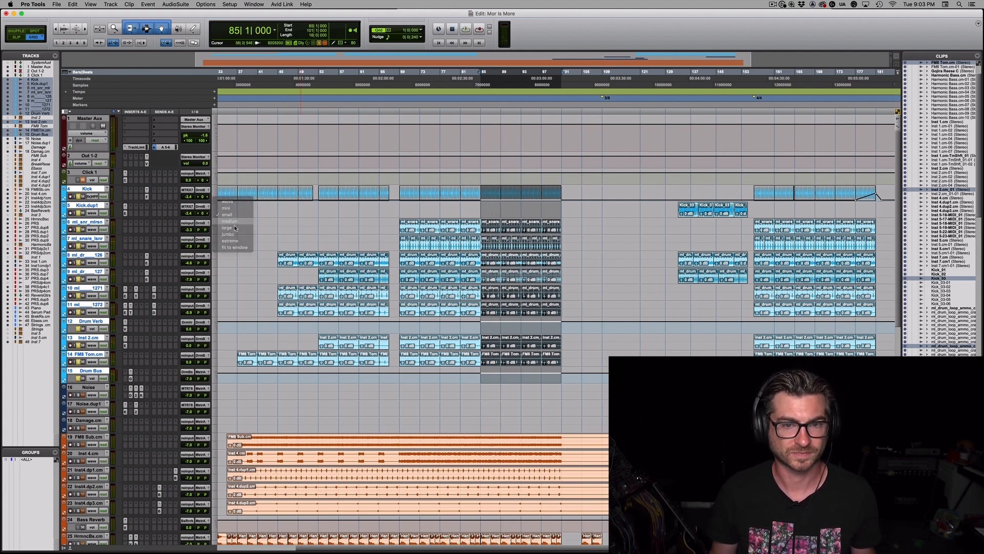
click(529, 277)
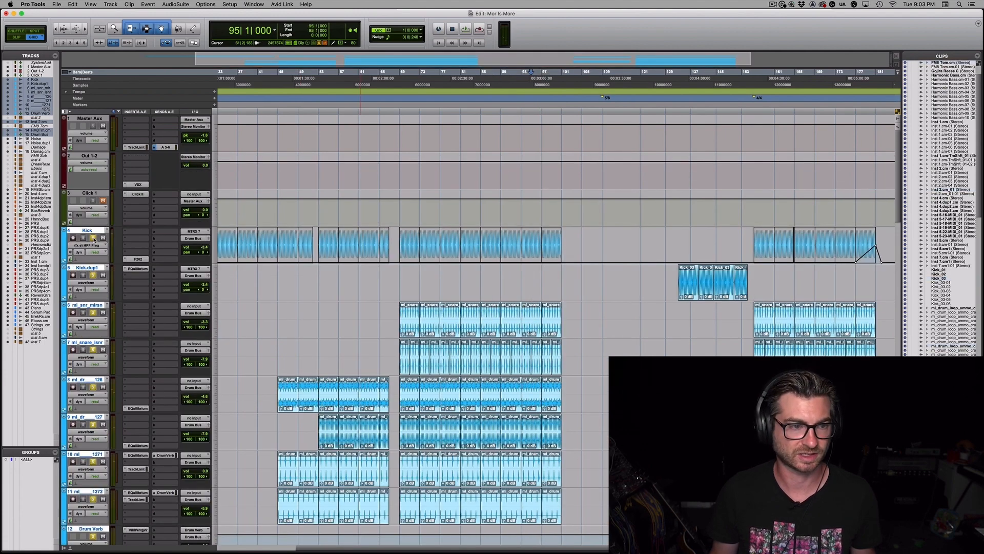
Solo the Kick track and insert the EQuilibrium plug-in in its first insert slot
click(93, 238)
click(139, 233)
click(203, 187)
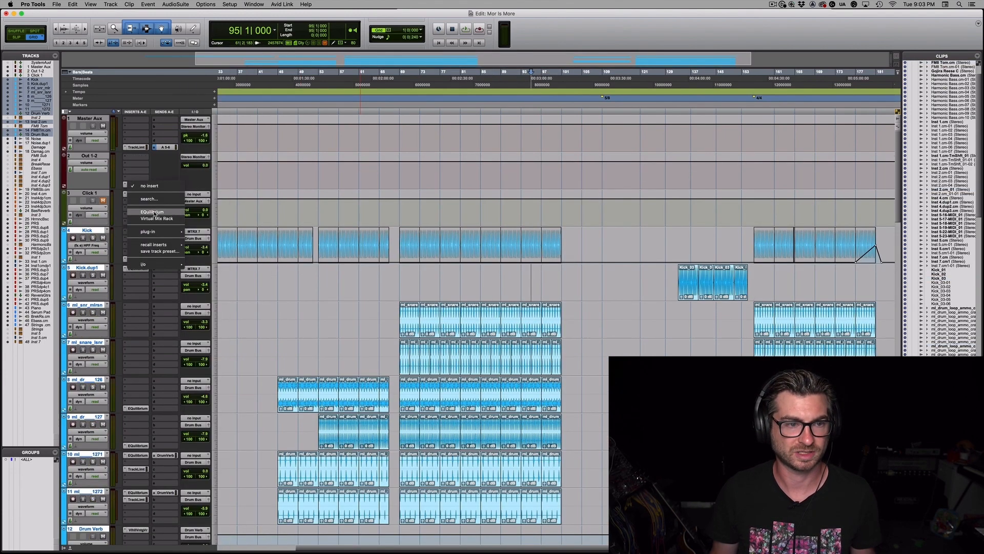
click(93, 238)
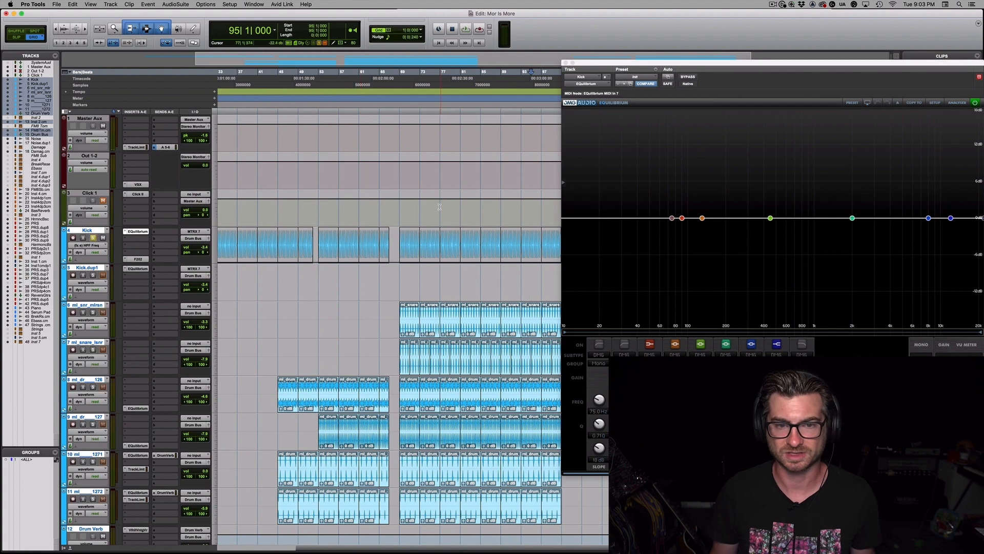
Loop playback from bar 89 to 93 and cut the Kick's EQuilibrium by about 5.8 dB near 2.67 kHz
click(502, 312)
key(space)
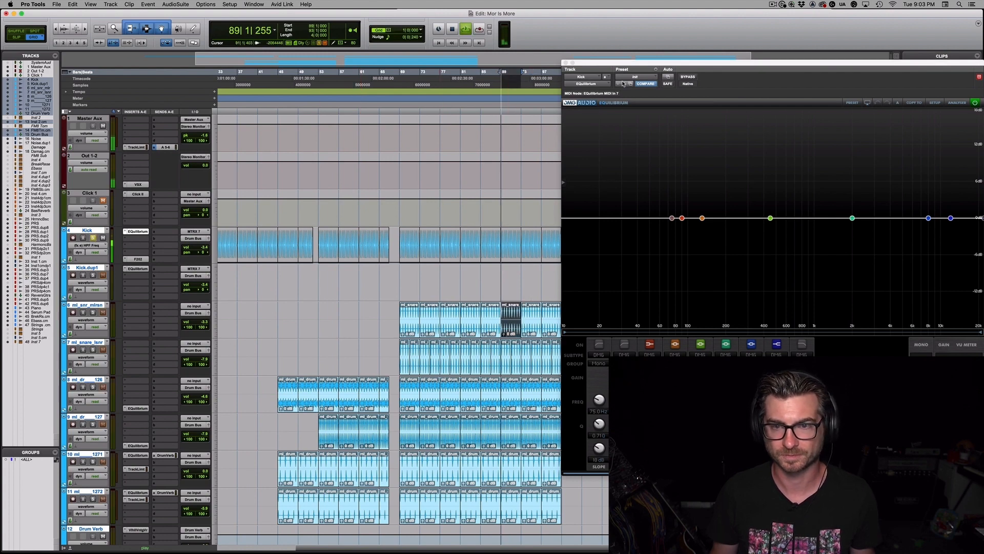
drag(626, 64, 343, 41)
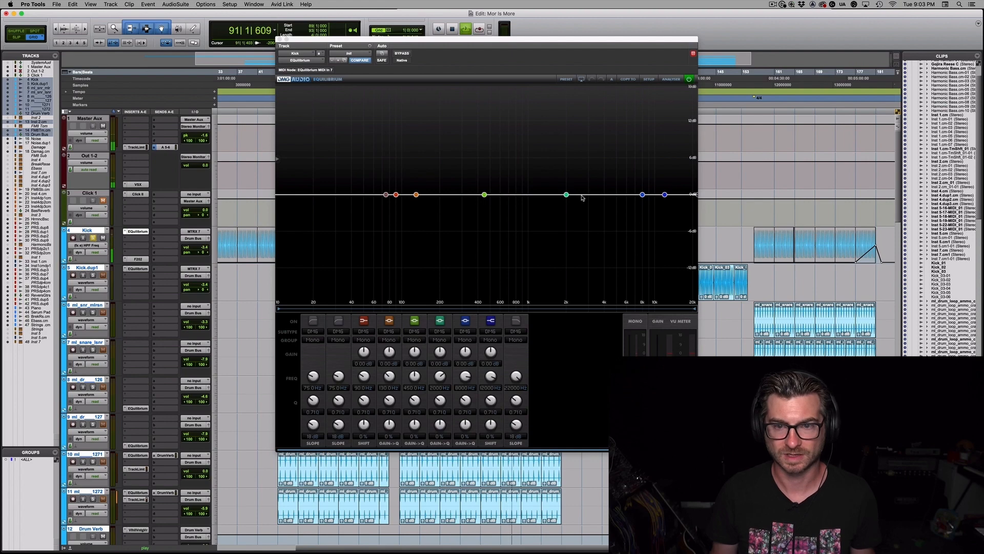
click(565, 194)
drag(566, 194, 584, 233)
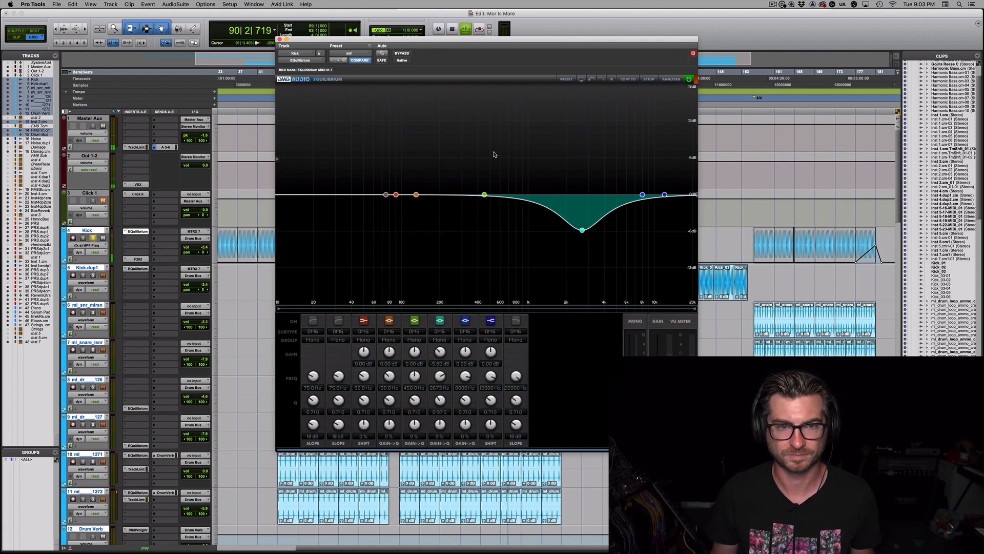
Compare the Kick EQ against bypass and deepen its cut to about -9.2 dB near 2.57 kHz
click(403, 54)
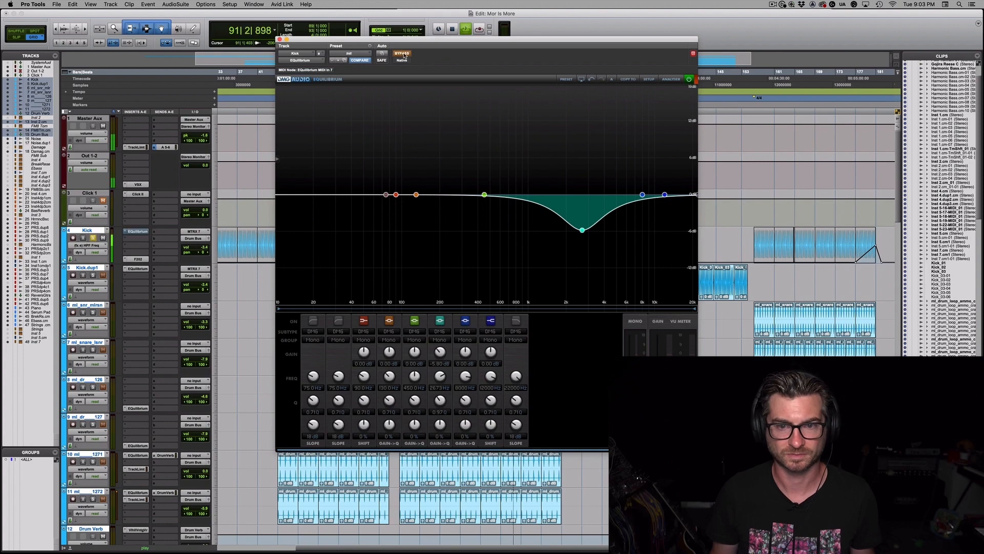
click(403, 54)
drag(582, 229, 580, 251)
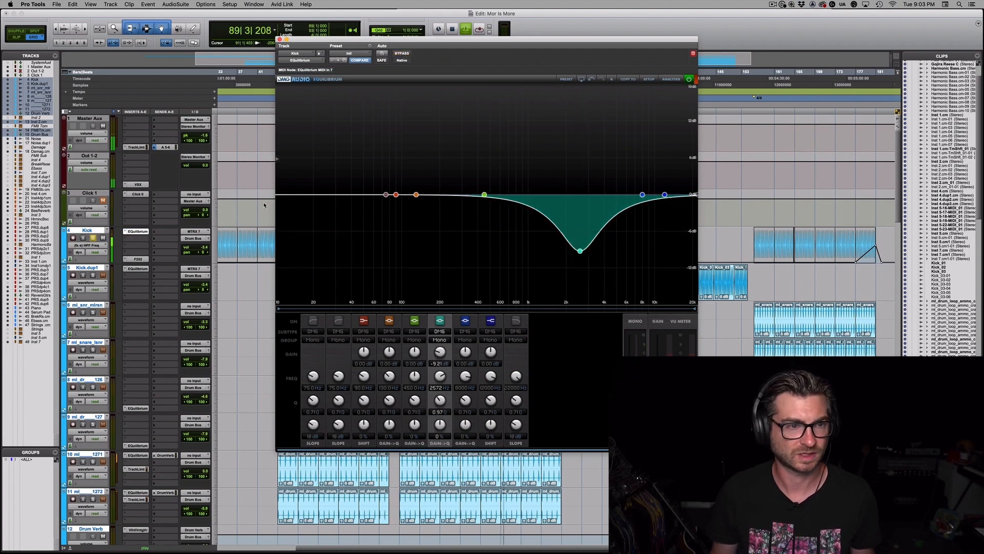
key(space)
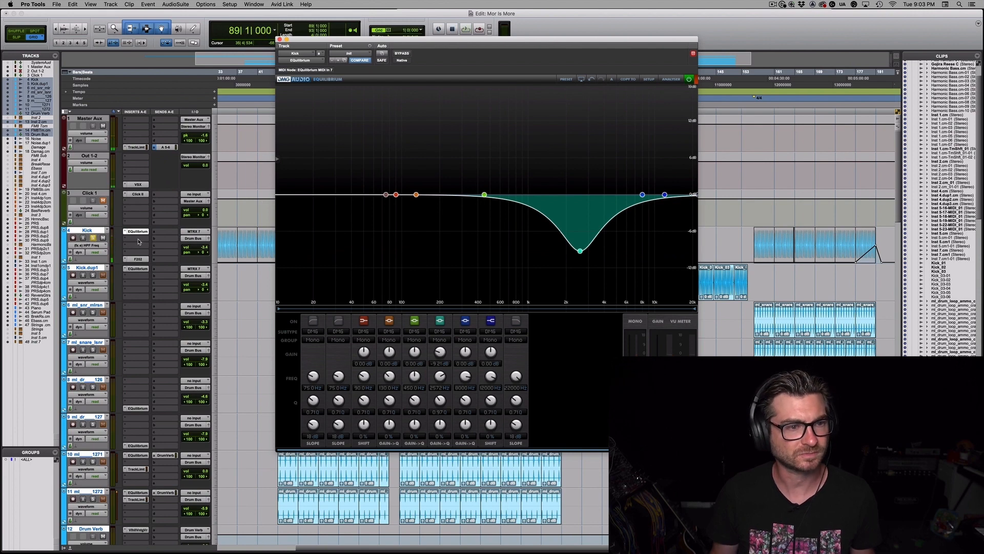
Insert Virtual Mix Rack in the Kick's second insert slot and load the FG-A equalizer into its first empty module slot
click(137, 244)
click(156, 226)
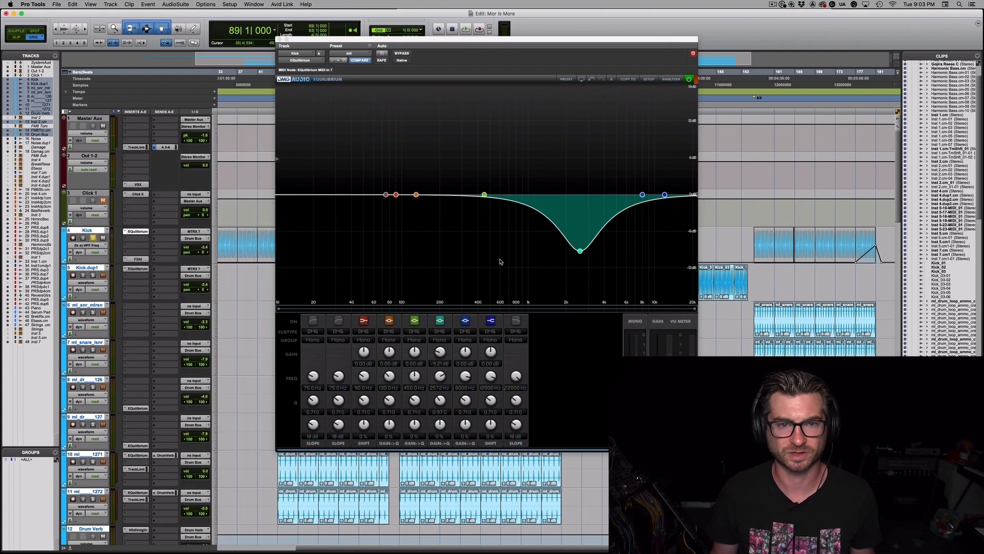
scroll(329, 227, down, 10)
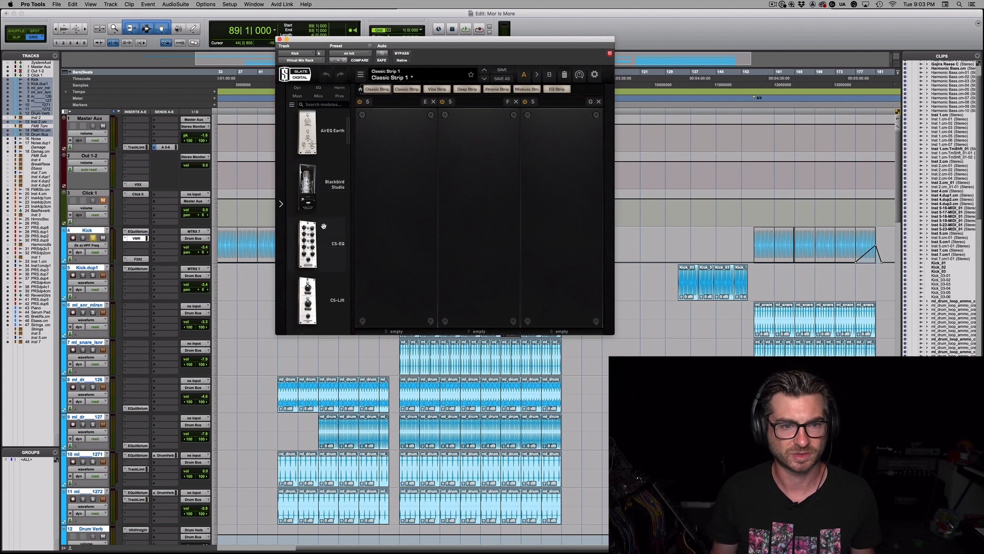
scroll(329, 227, down, 6)
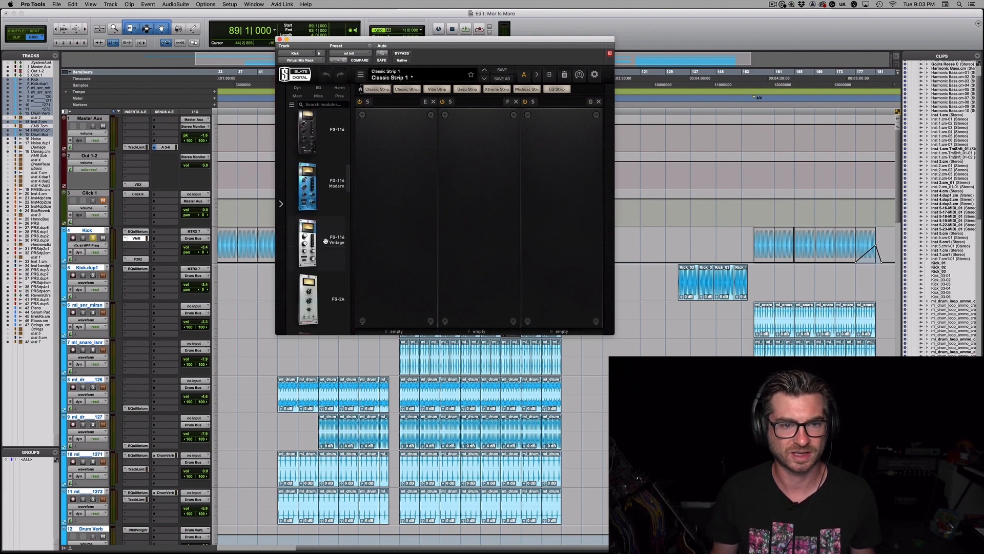
scroll(324, 249, down, 2)
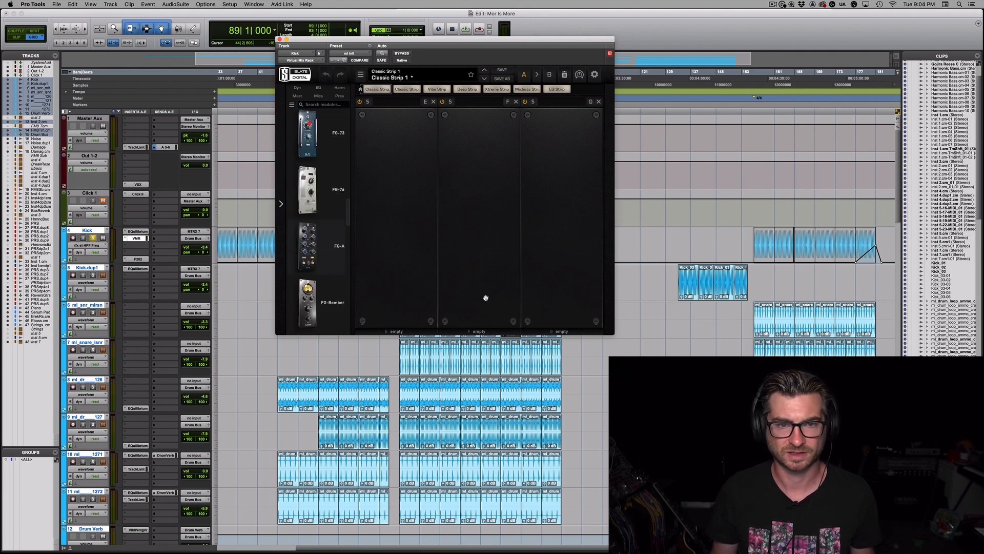
drag(486, 298, 439, 270)
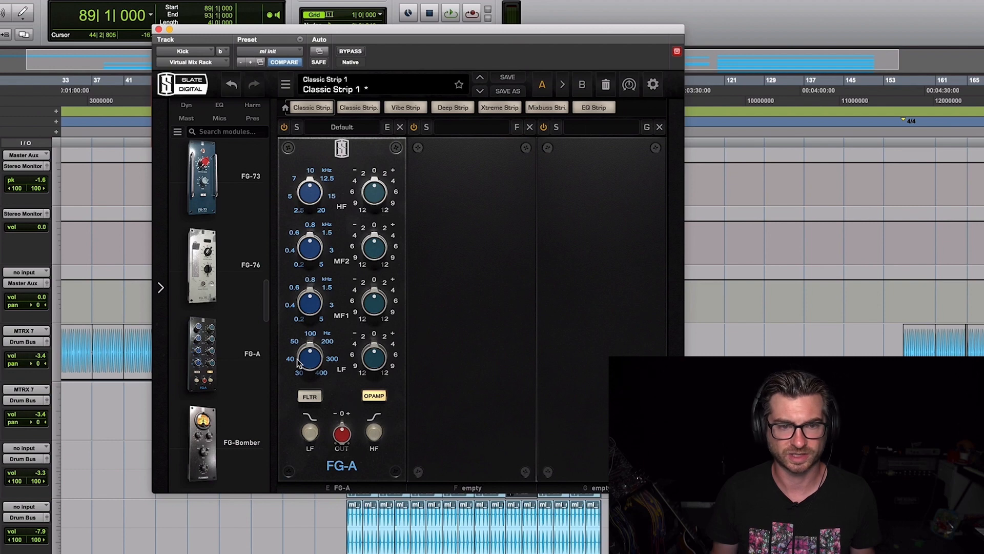
Set the FG-A's LF band to a 30 Hz shelf with a +2 dB boost while listening, and close the plug-in window
drag(299, 362, 356, 481)
click(318, 437)
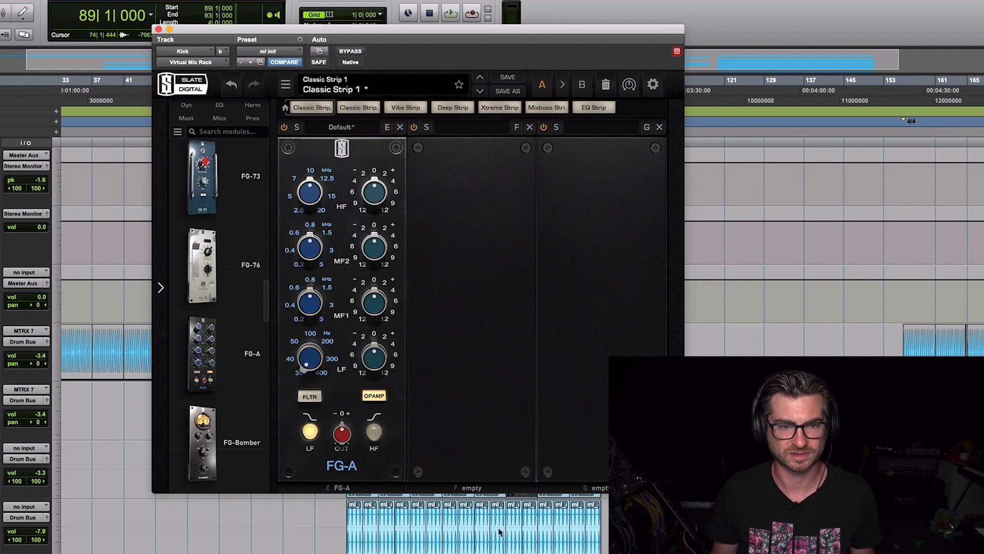
key(space)
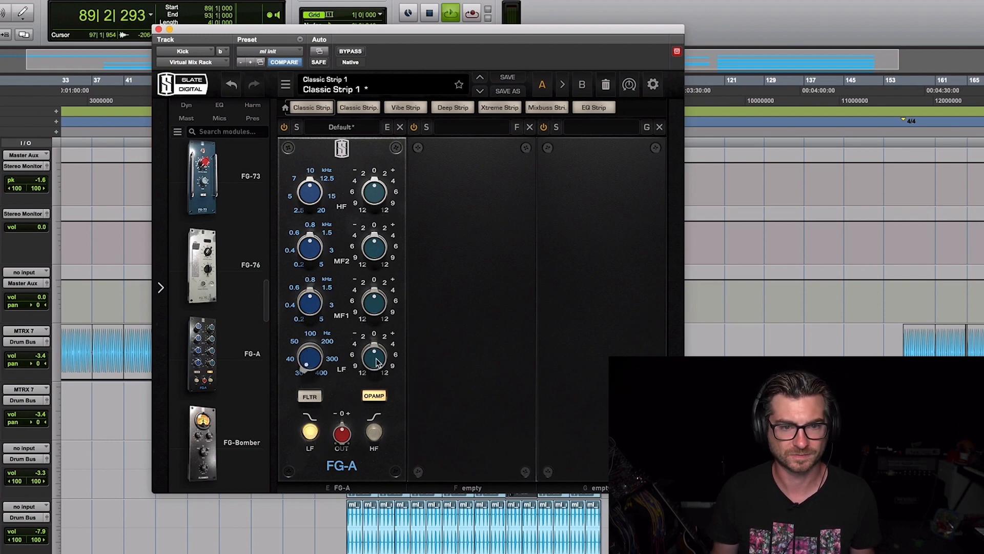
mouse_move(378, 354)
mouse_down()
mouse_move(385, 293)
mouse_move(387, 350)
mouse_up()
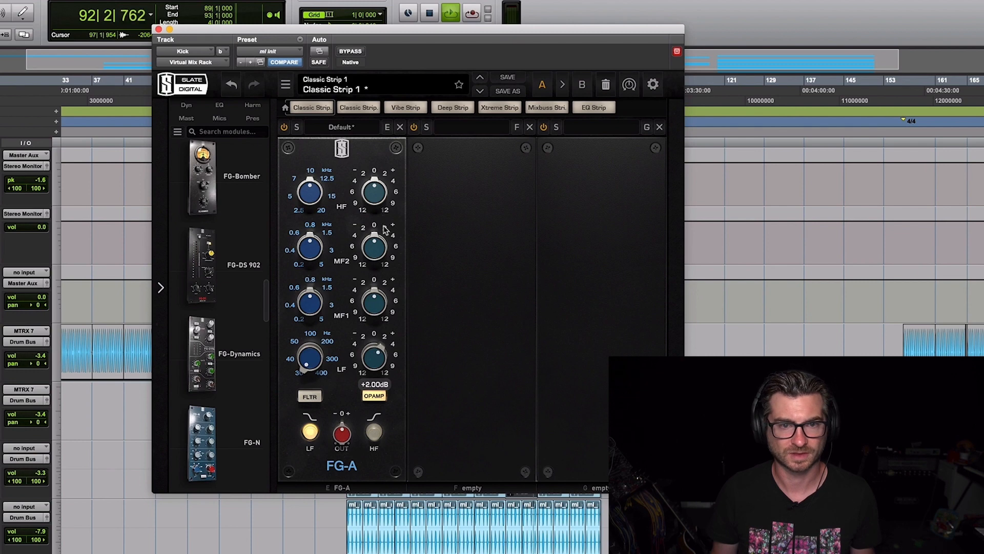
drag(381, 191, 379, 270)
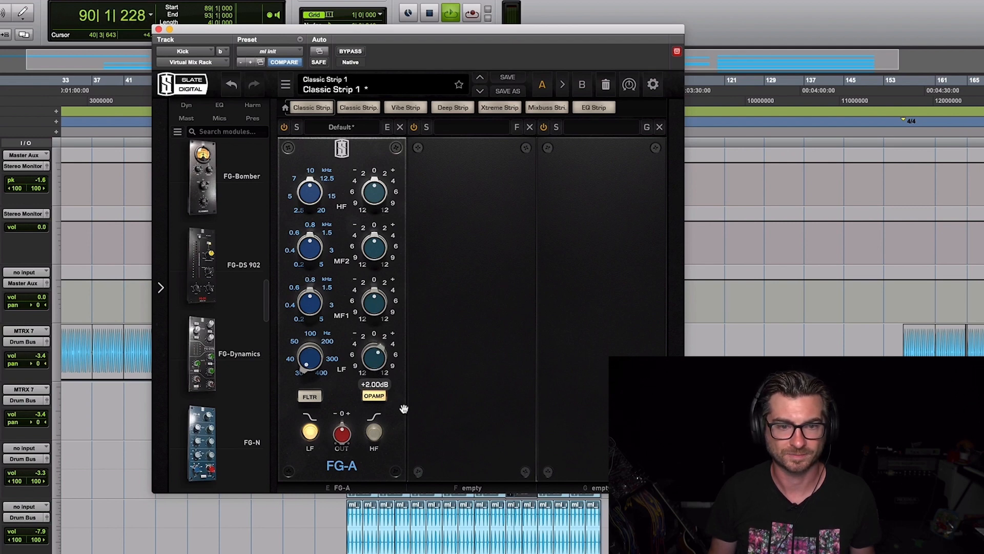
click(159, 30)
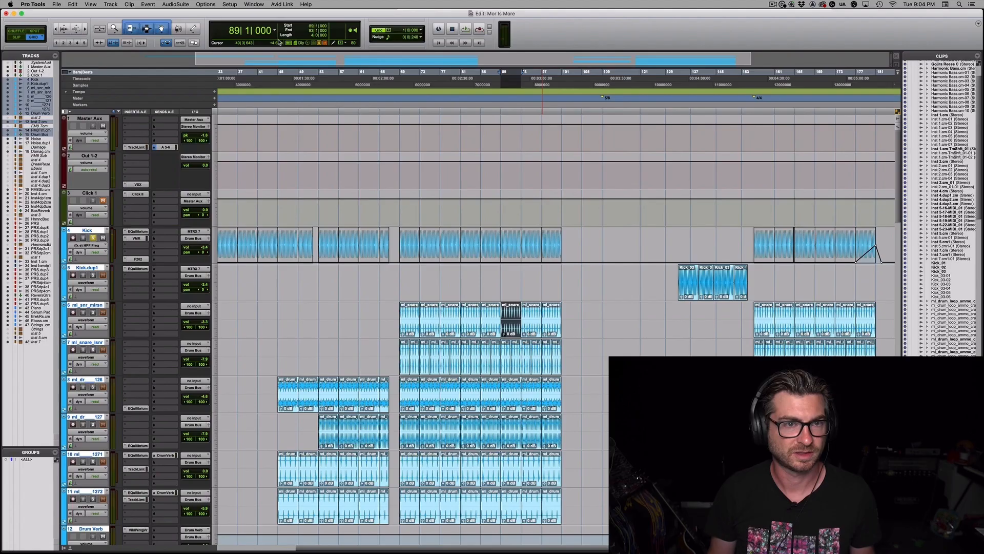
Insert the mono Kirchhoff-EQ from TBTECH in the Kick's third insert slot
click(143, 248)
mouse_move(143, 246)
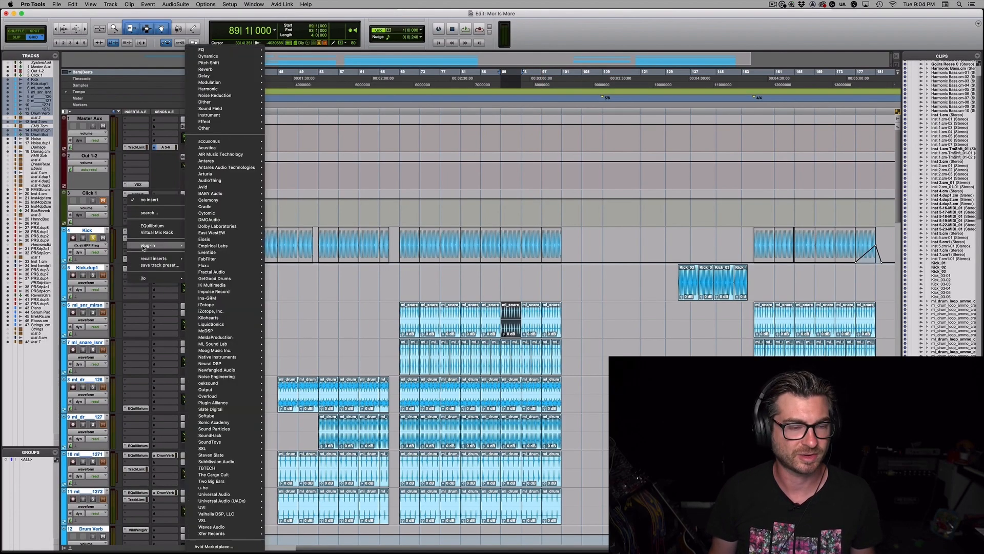
mouse_move(232, 468)
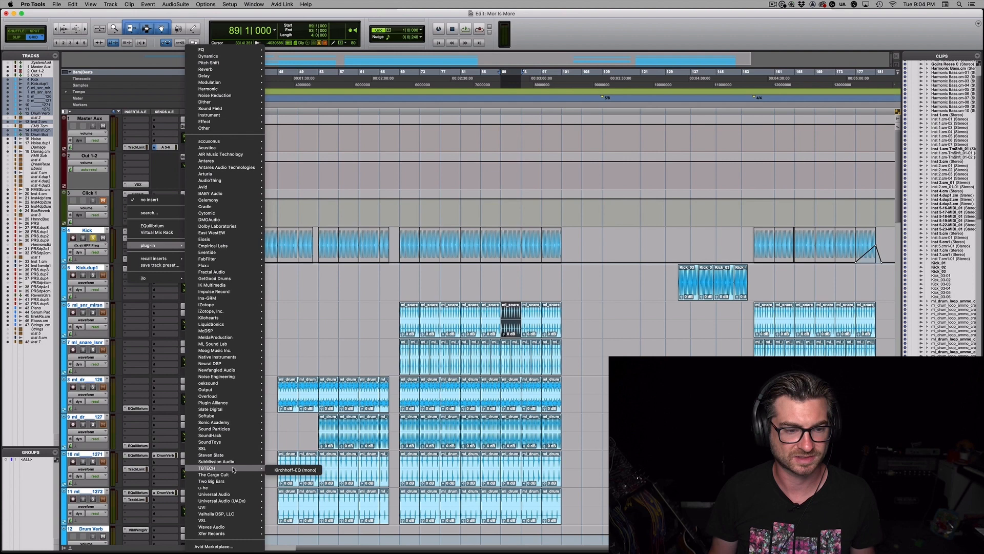
click(295, 469)
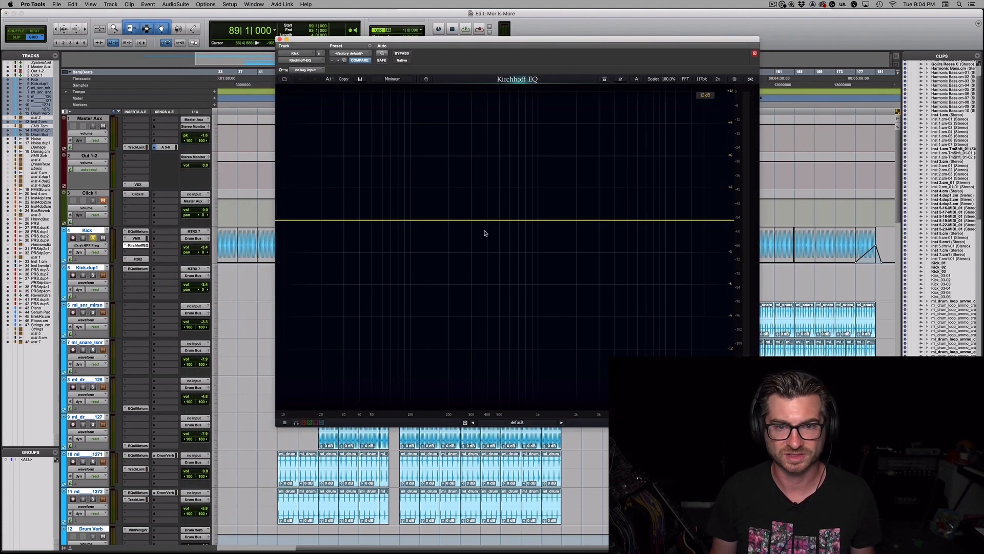
Add a high-pass band in Kirchhoff-EQ at about 22.4 Hz with a slope of about 26.7 dB/oct while listening
double_click(294, 228)
click(342, 377)
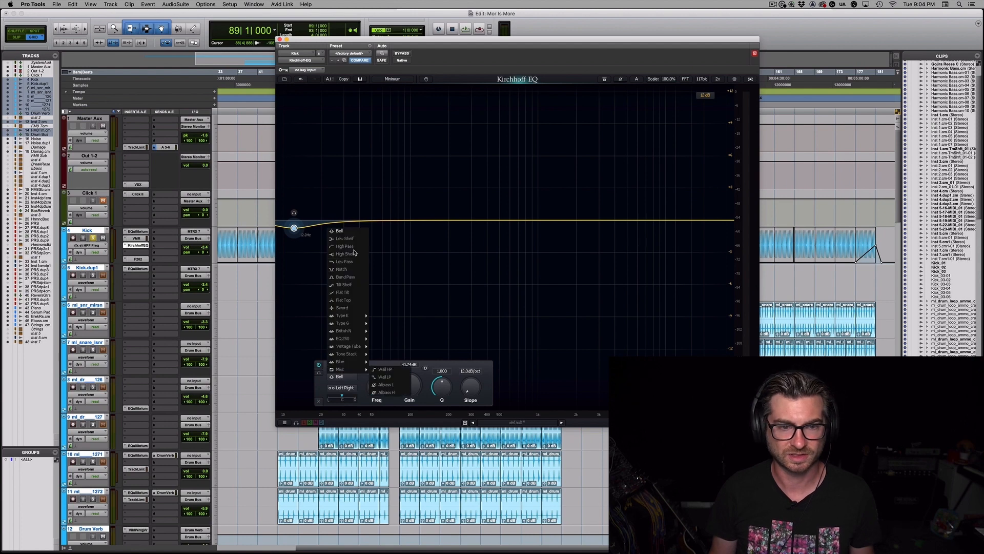
click(345, 247)
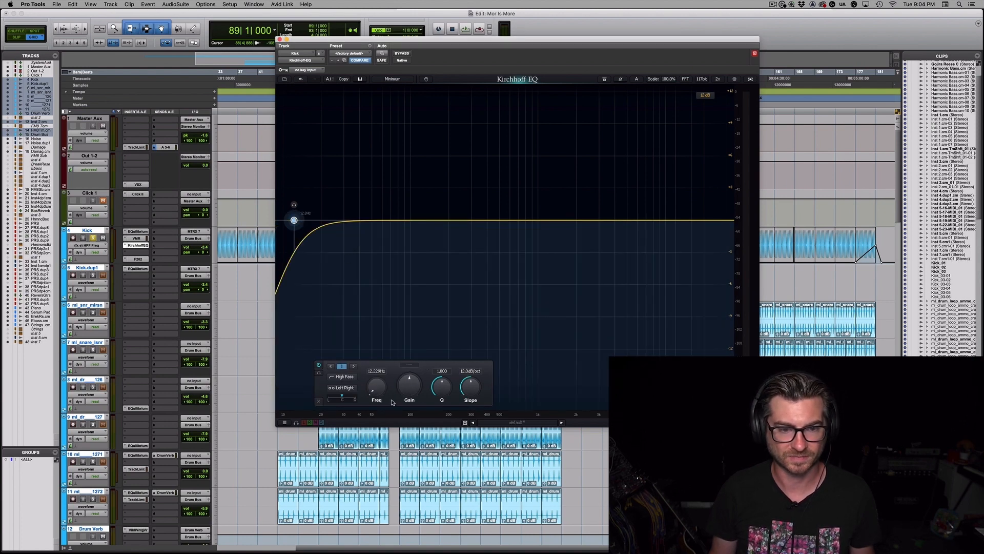
drag(464, 390, 473, 380)
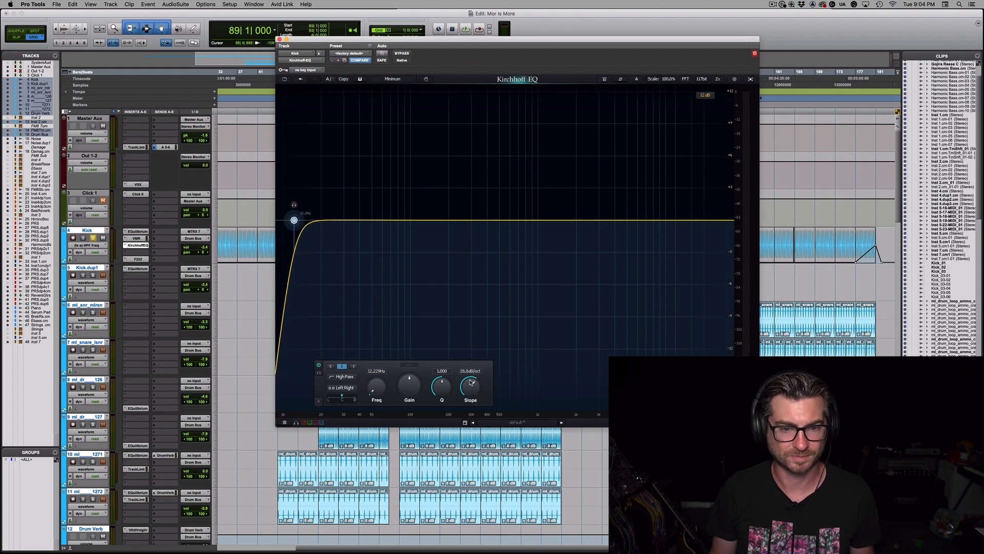
drag(384, 388, 381, 385)
key(space)
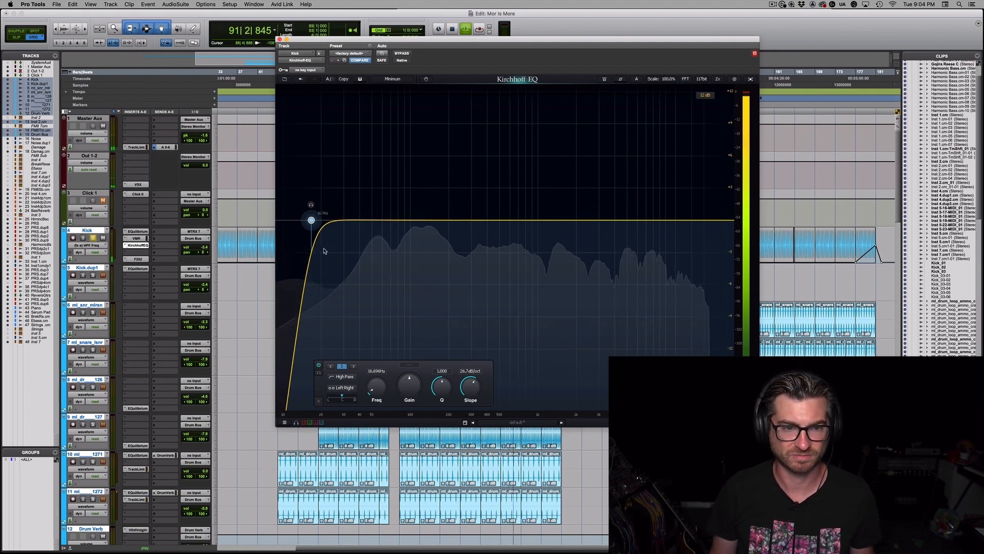
mouse_move(312, 220)
mouse_down()
mouse_move(405, 221)
mouse_move(274, 223)
mouse_move(325, 214)
mouse_move(329, 223)
mouse_up()
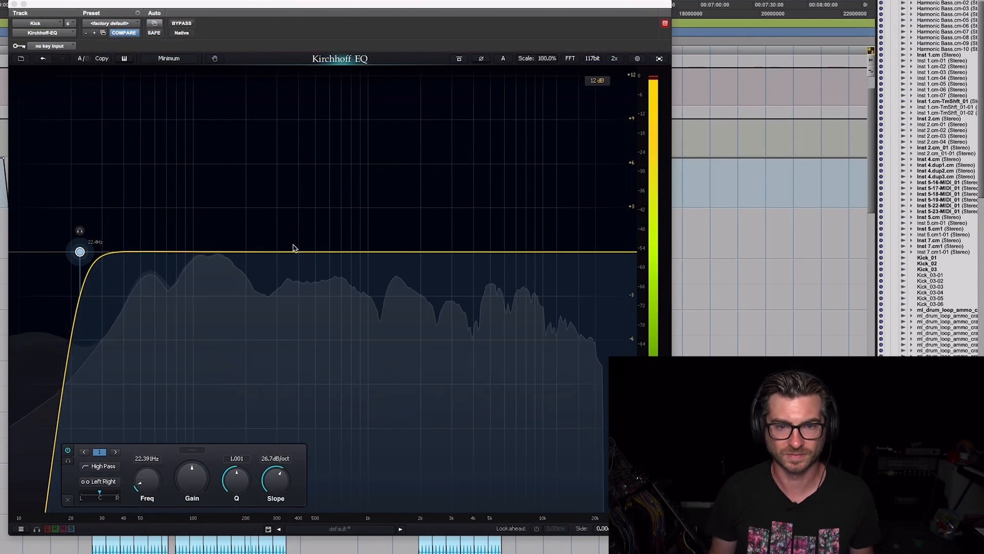
Add a wide bell band in Kirchhoff-EQ at about 441 Hz with a Q of 0.242 and gain near 0 dB
drag(291, 252, 332, 220)
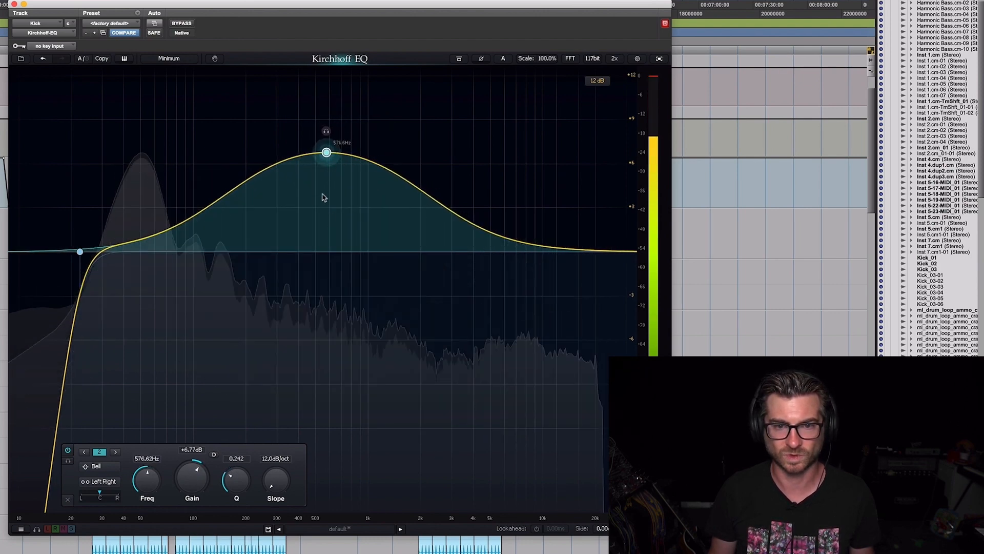
drag(329, 153, 312, 244)
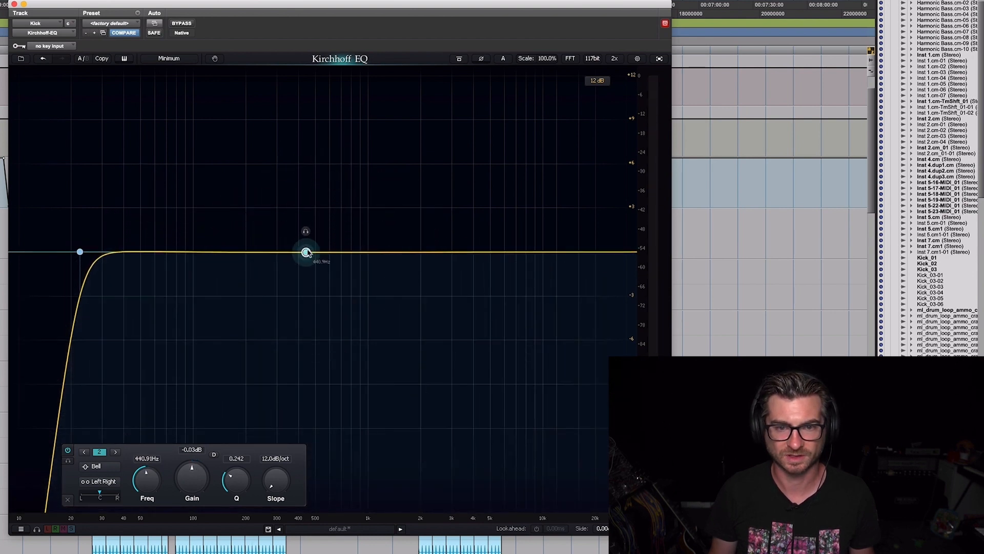
Make the bell band dynamic with a threshold of about -25.7 dB and an above range of -6.4 dB, and compare it against bypass
click(213, 455)
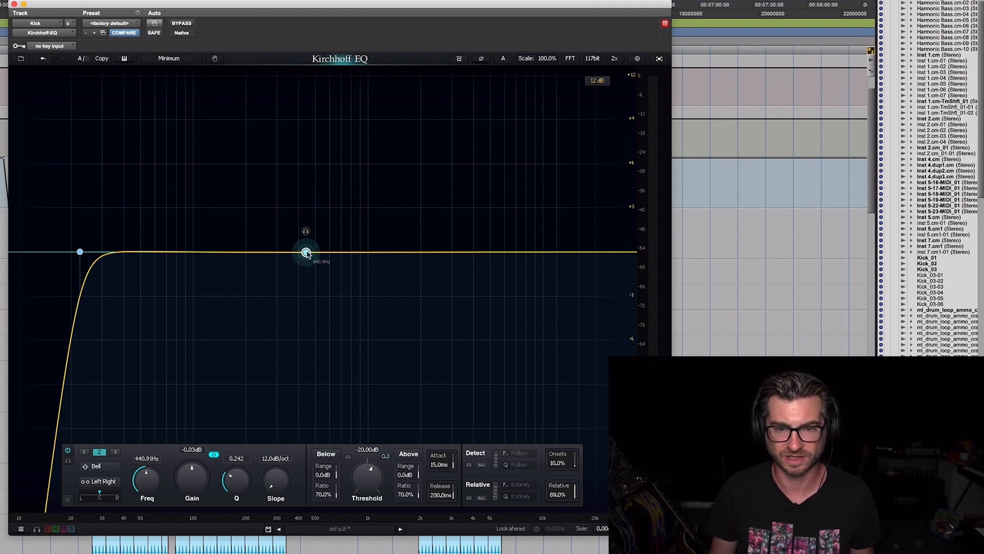
drag(372, 478, 408, 540)
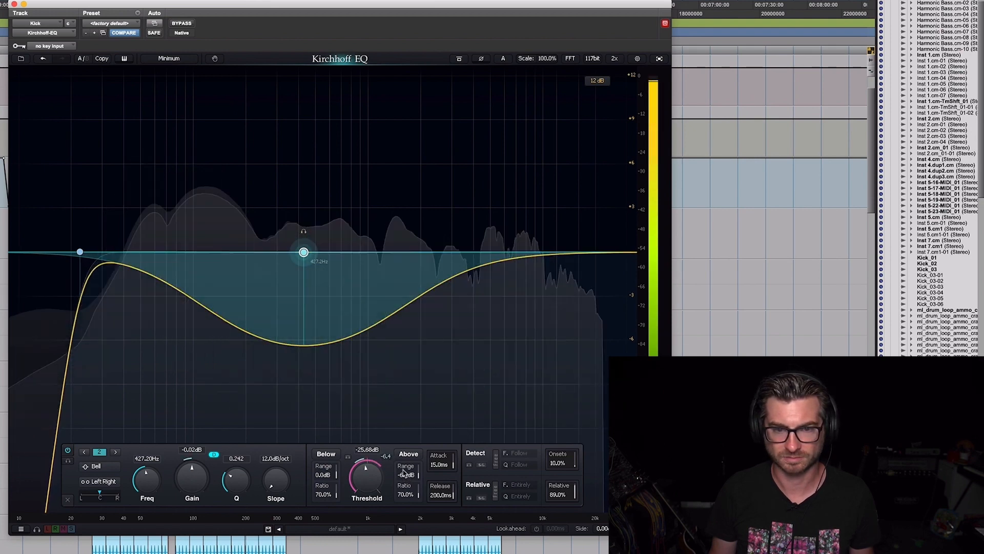
click(180, 22)
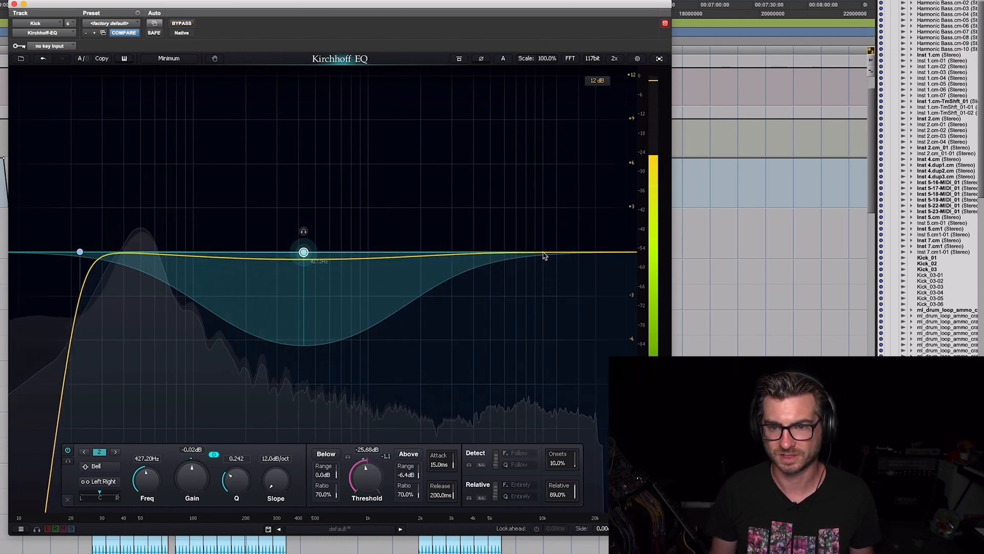
key(space)
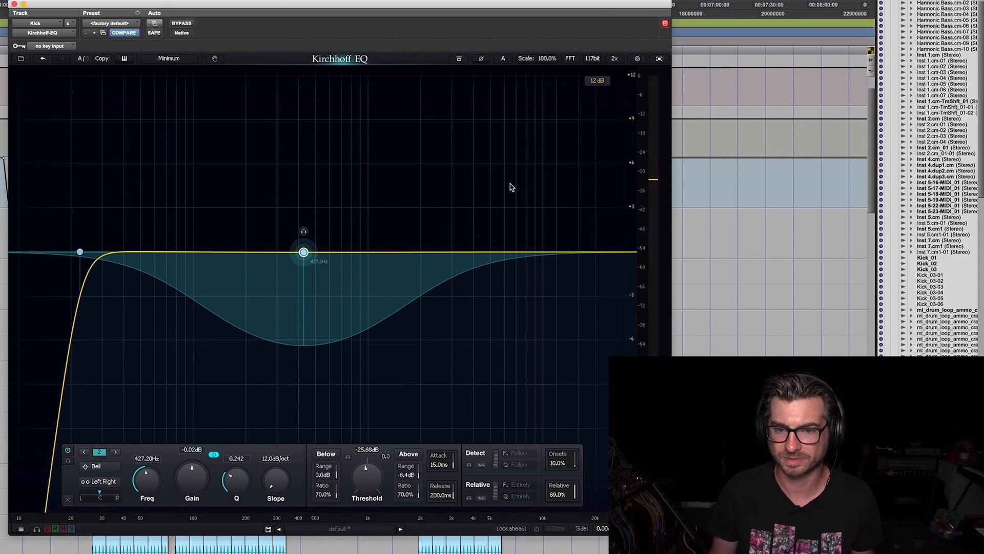
Add a bell band in Kirchhoff-EQ at about 1.7 kHz by ear during playback and set its gain to 0 dB
double_click(511, 187)
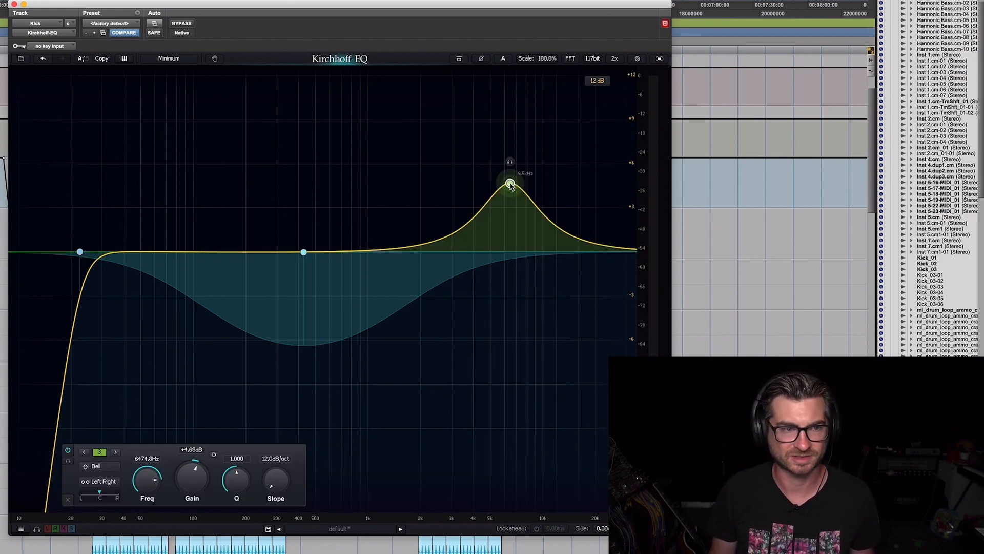
key(space)
drag(510, 183, 409, 106)
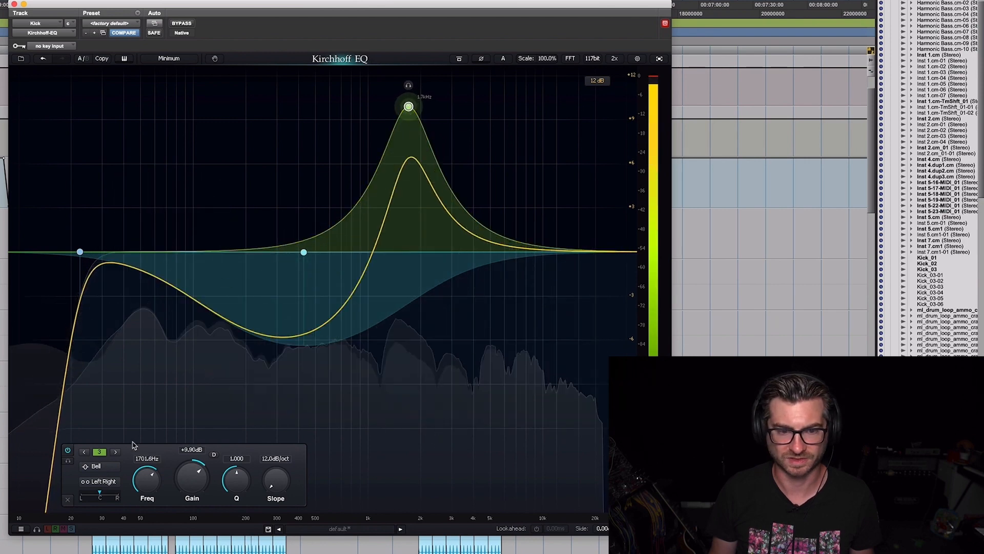
double_click(195, 481)
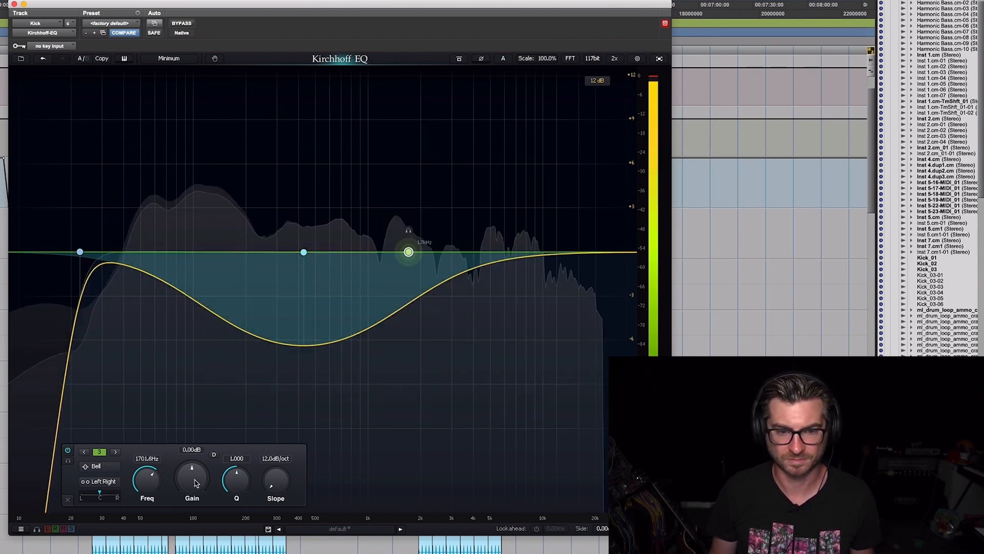
Make the 1.7 kHz band dynamic with a threshold of about -36.7 dB and an above range of -13.1 dB
click(214, 455)
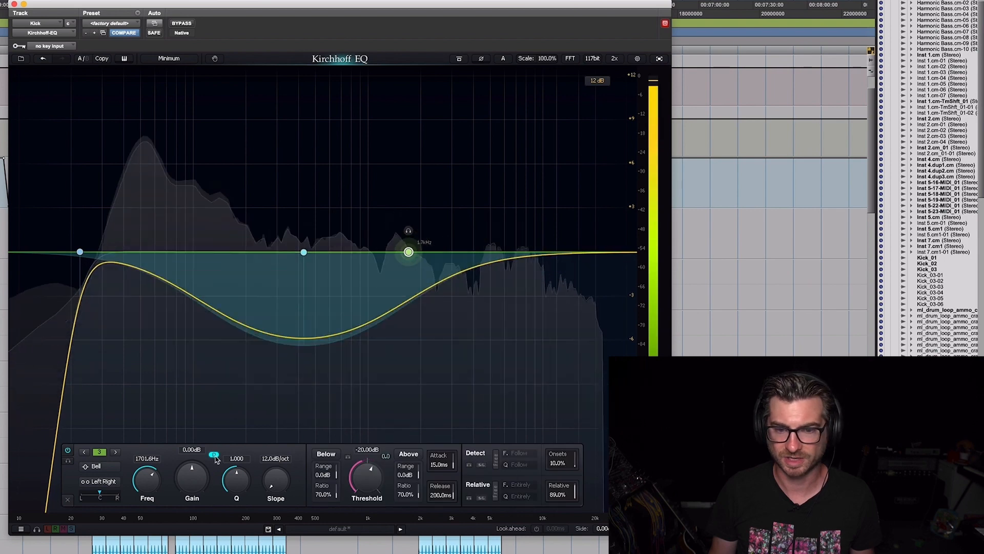
drag(363, 471, 355, 490)
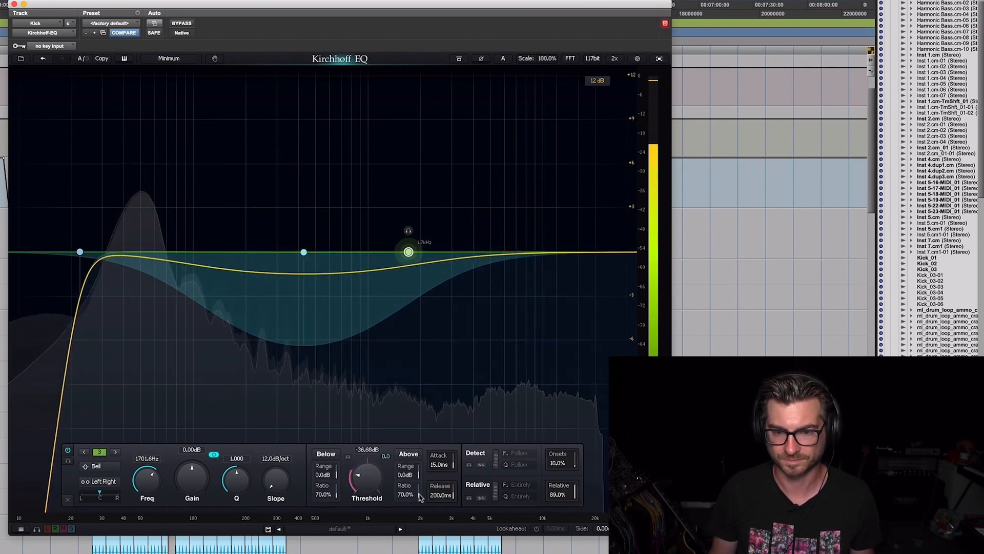
drag(402, 478, 403, 508)
drag(401, 552, 401, 553)
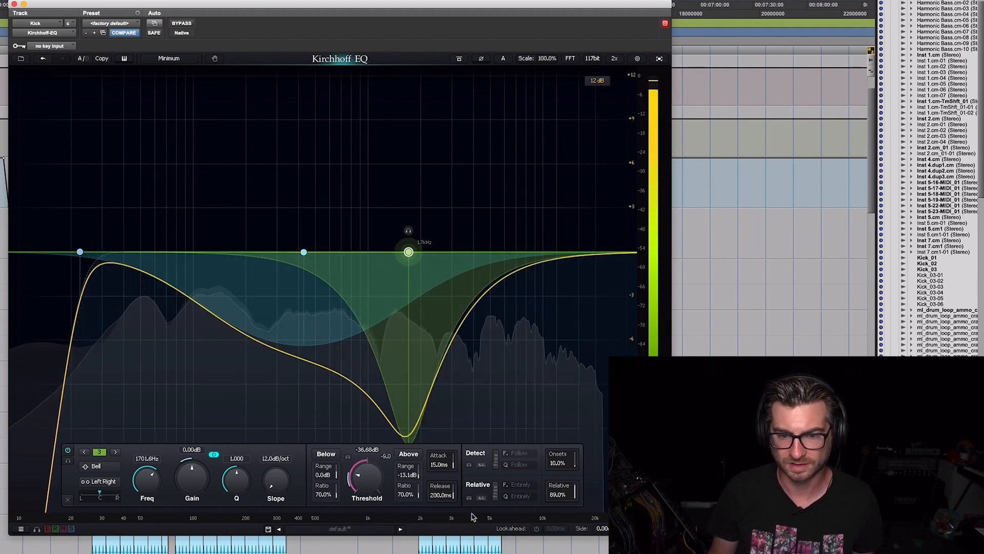
Set the 1.7 kHz band's attack to 0.03 ms and its above range to -10.4 dB, close Kirchhoff-EQ and stop playback
drag(434, 481, 430, 532)
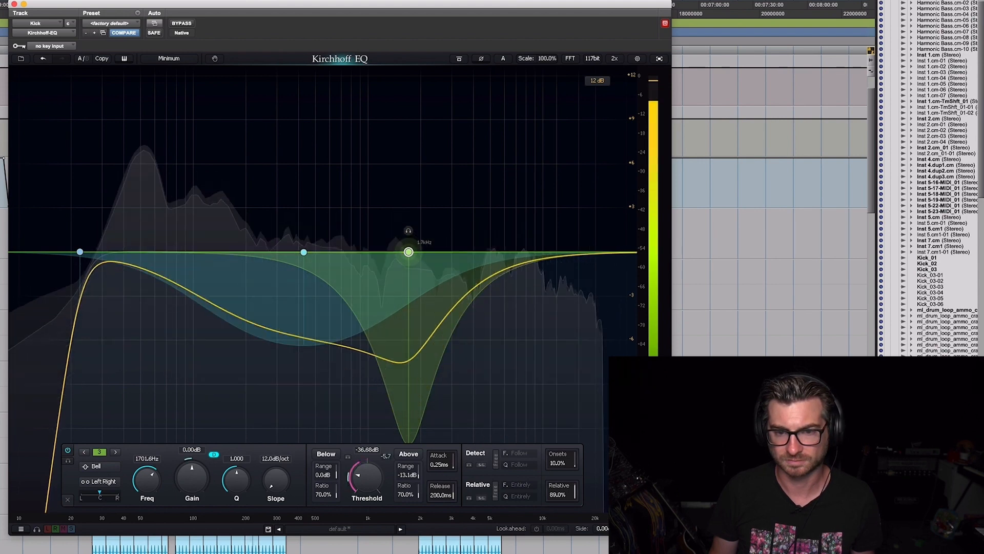
drag(435, 467, 436, 474)
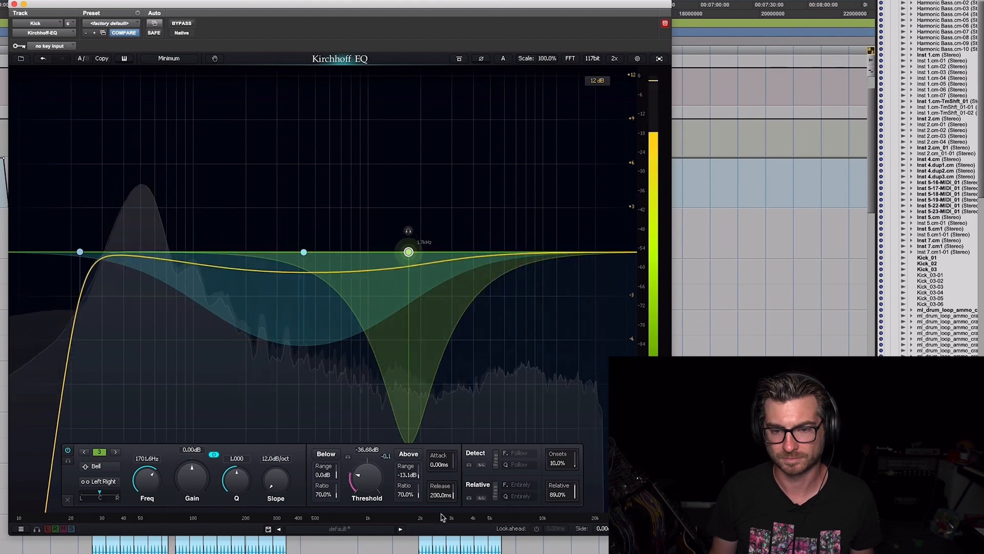
drag(443, 517, 439, 401)
drag(444, 342, 440, 499)
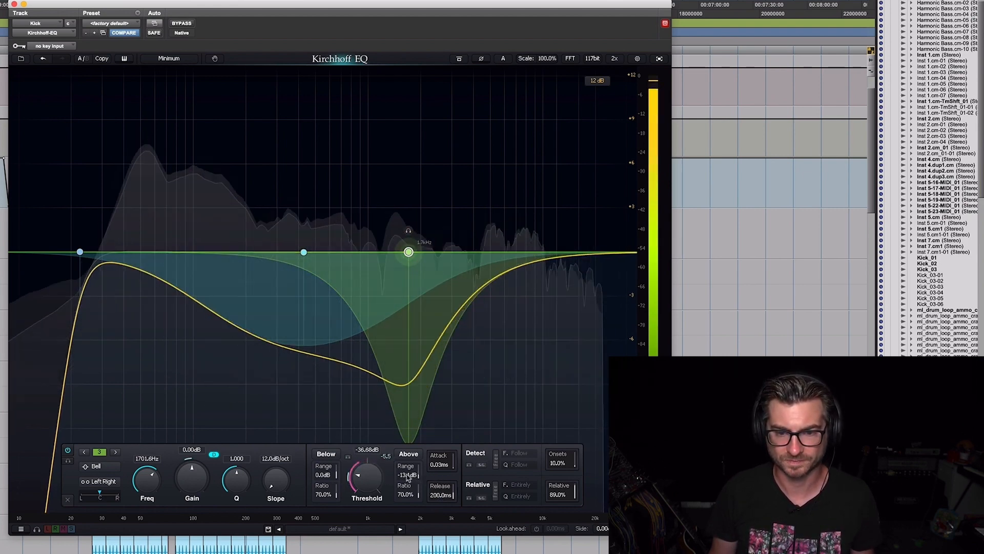
drag(409, 469, 411, 466)
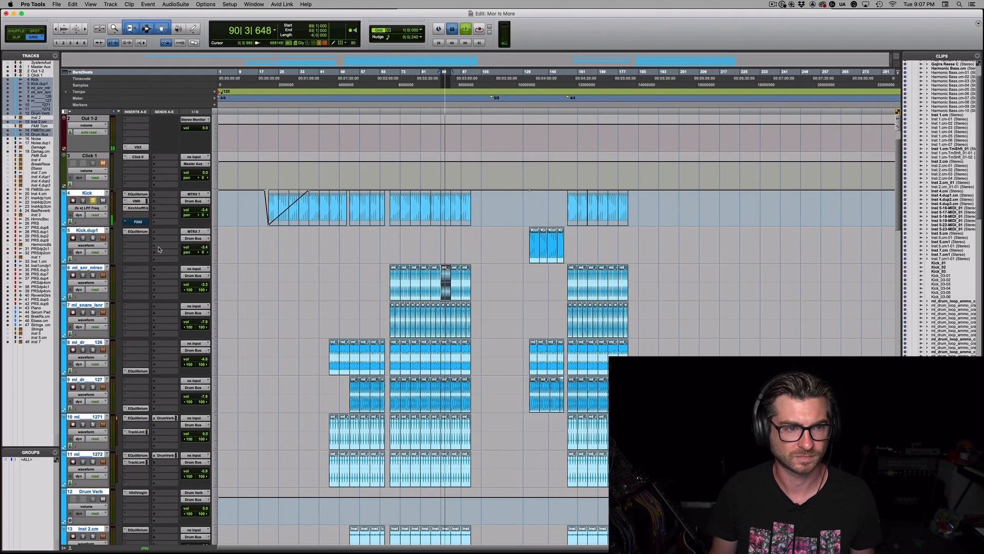
key(space)
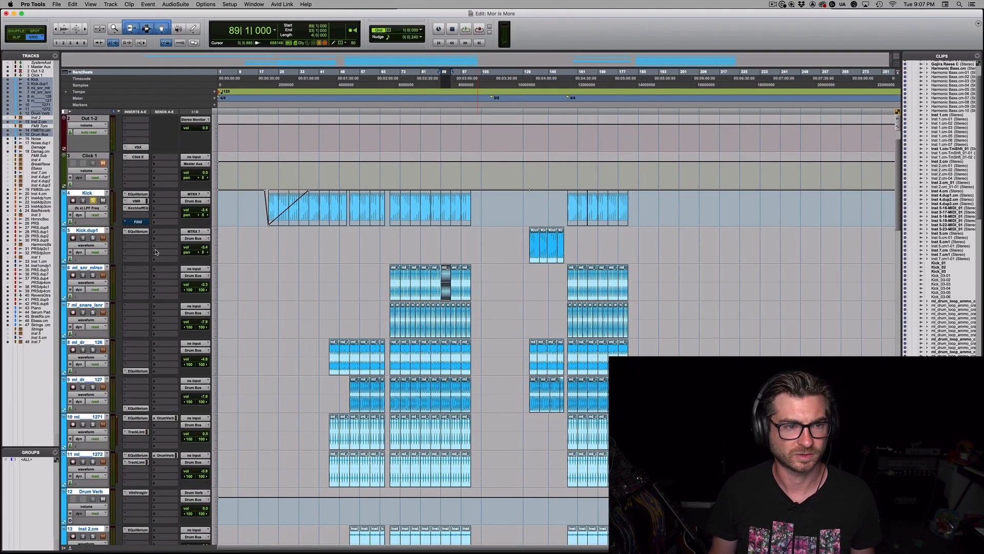
Show Inserts F-J in the Edit window and move the Kick's last A-E insert to the last F-J slot
click(90, 4)
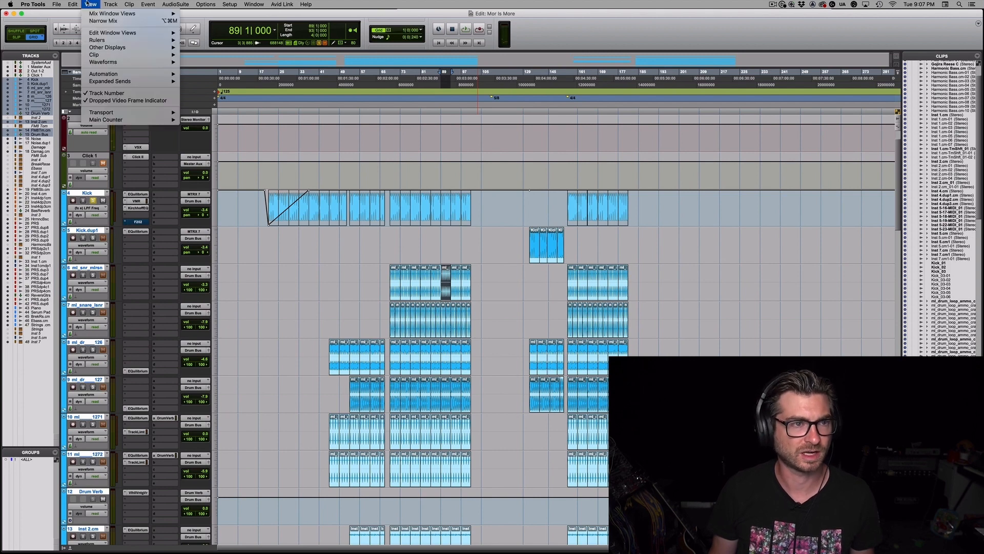
mouse_move(108, 33)
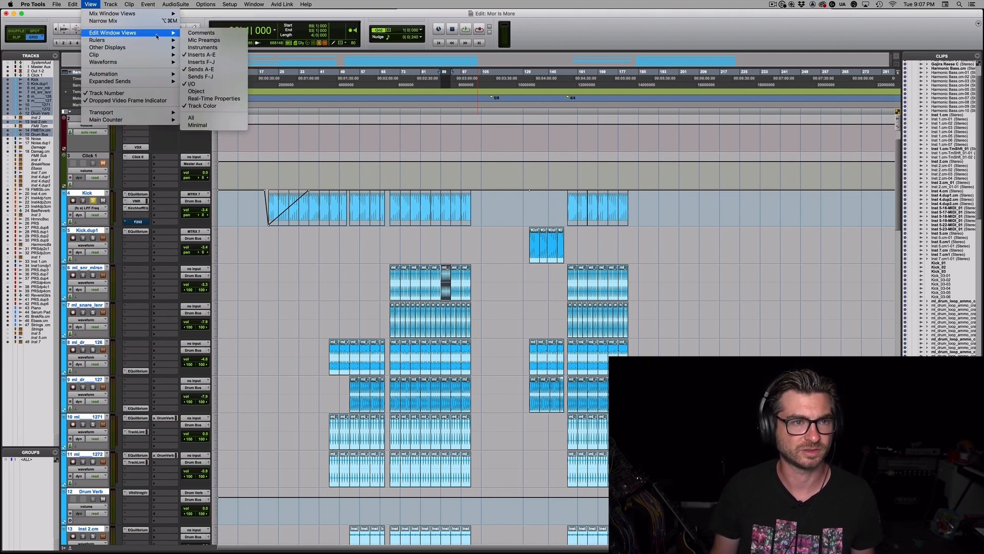
click(214, 62)
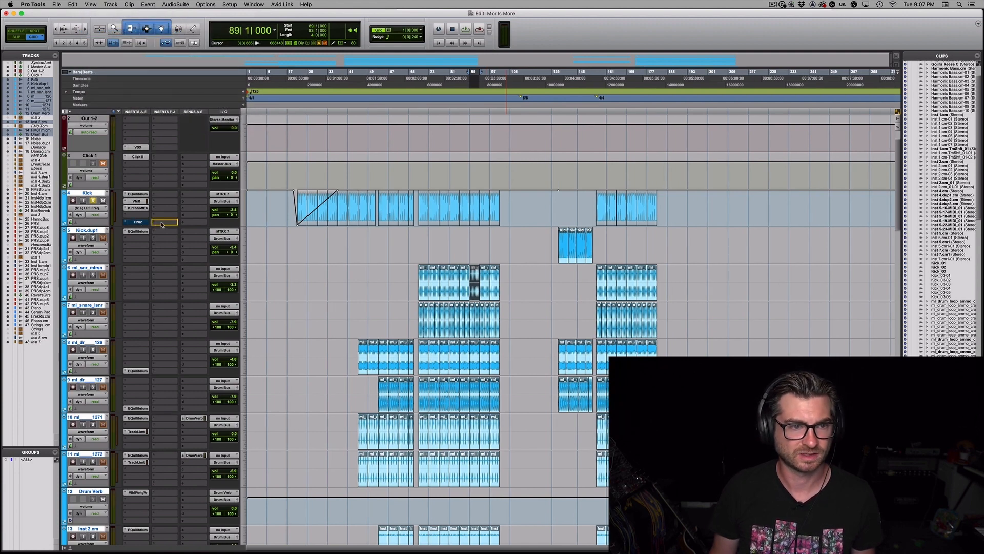
drag(168, 225, 168, 224)
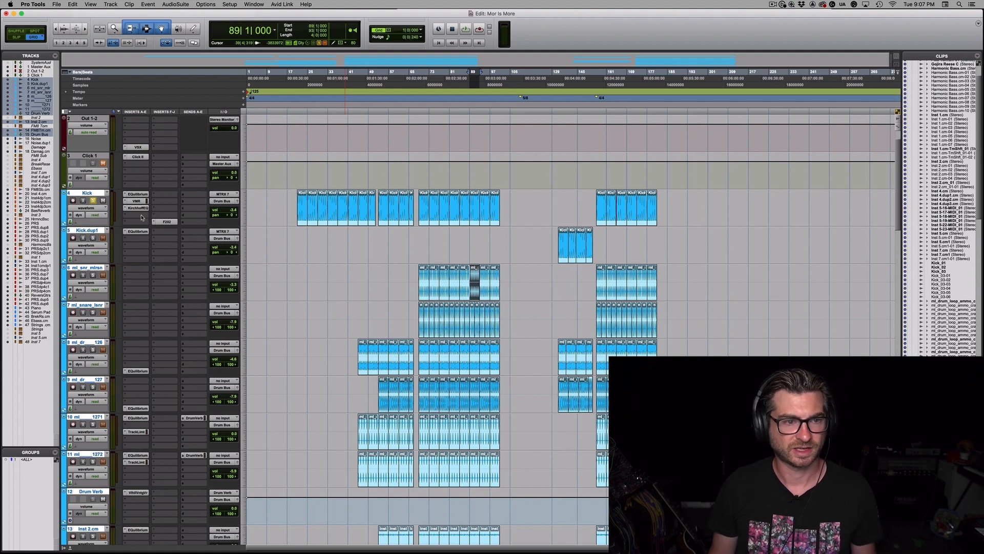
Insert the mono Newfangled Saturate in the Kick's fourth insert slot and reposition its window
click(143, 218)
mouse_move(144, 215)
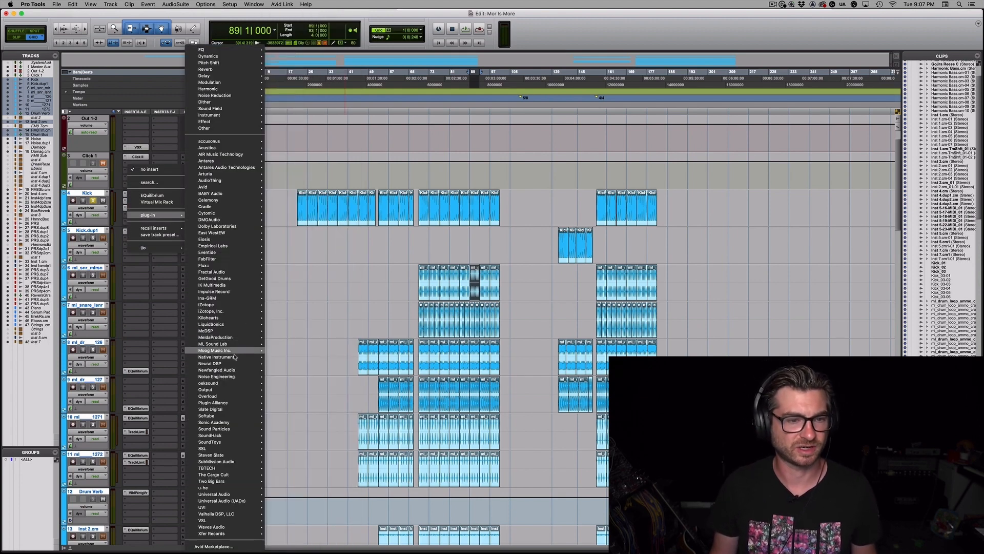
mouse_move(236, 369)
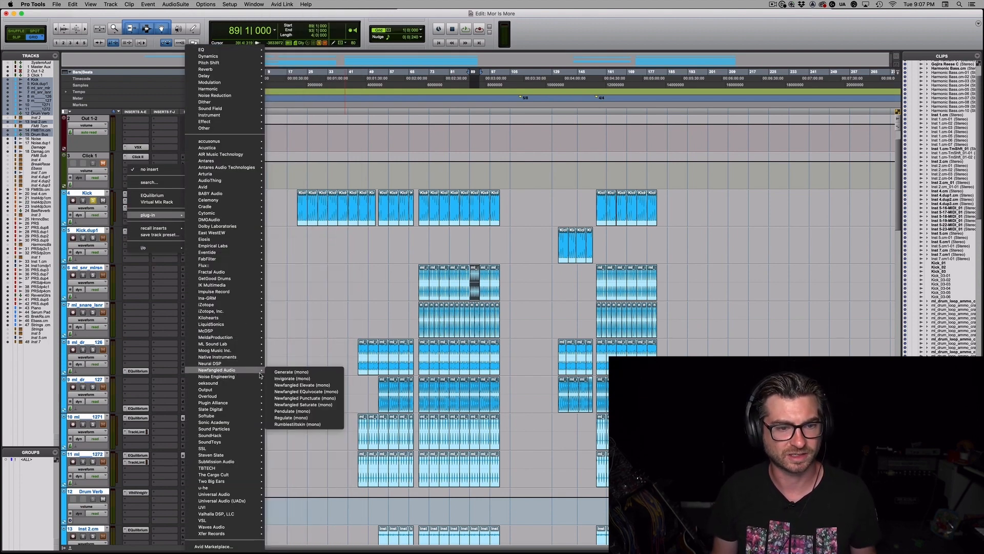
click(308, 405)
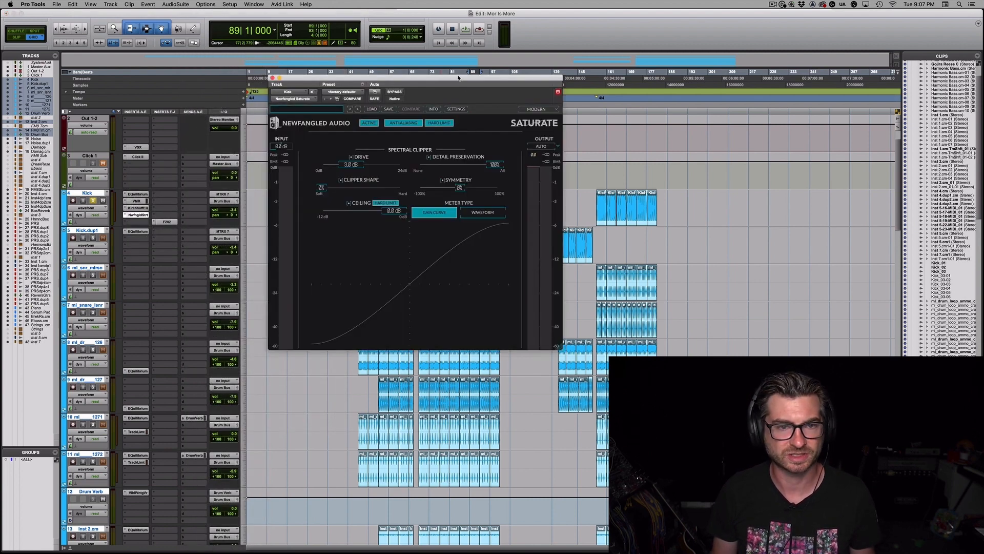
drag(459, 77, 533, 49)
Switch Saturate's output to Manual at -0.7 dB and set its Drive to 1.0 dB while listening
click(627, 122)
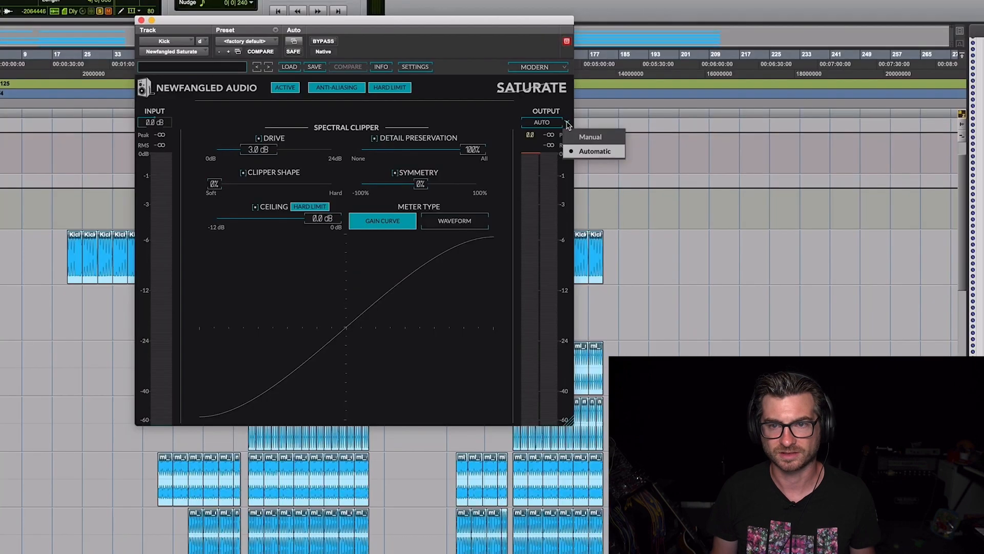
click(648, 127)
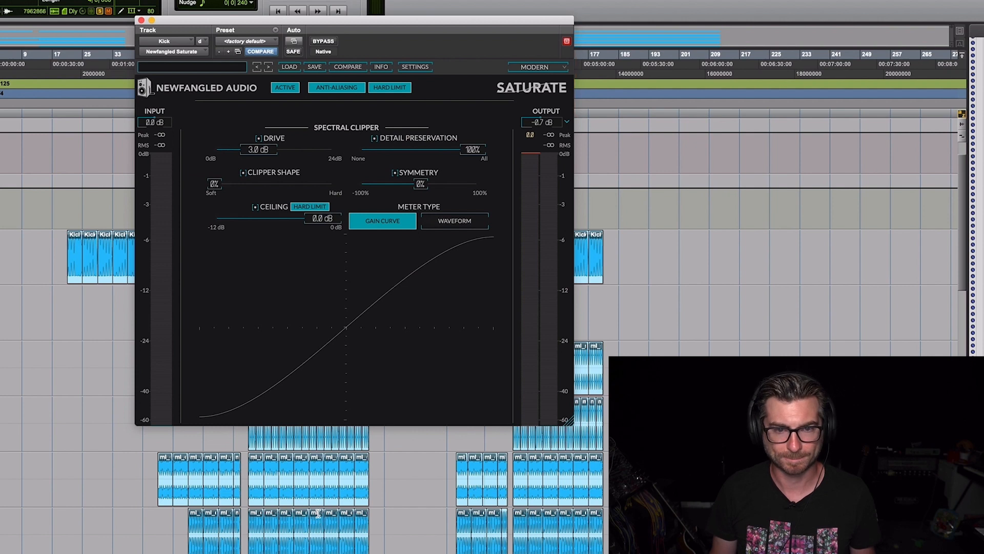
key(space)
mouse_move(255, 151)
mouse_down()
mouse_move(244, 153)
mouse_move(315, 155)
mouse_move(239, 160)
mouse_up()
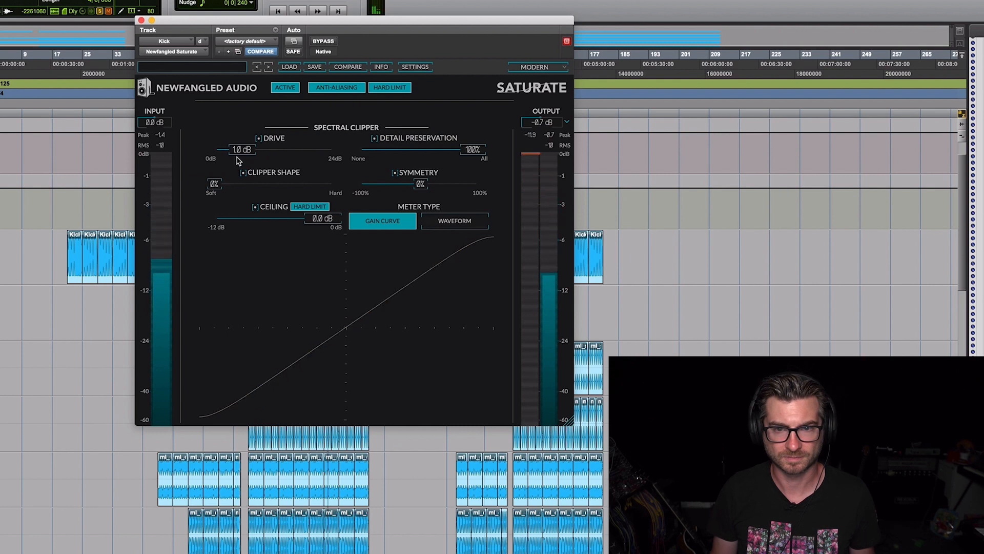
Compare Saturate against bypass, set Detail Preservation to 57%, close the plug-in and stop playback
click(325, 43)
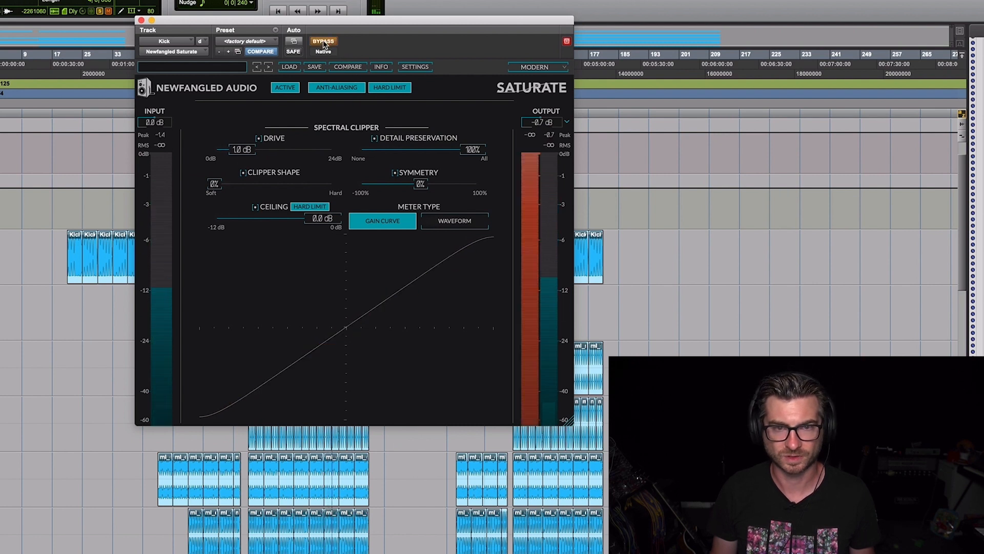
click(323, 43)
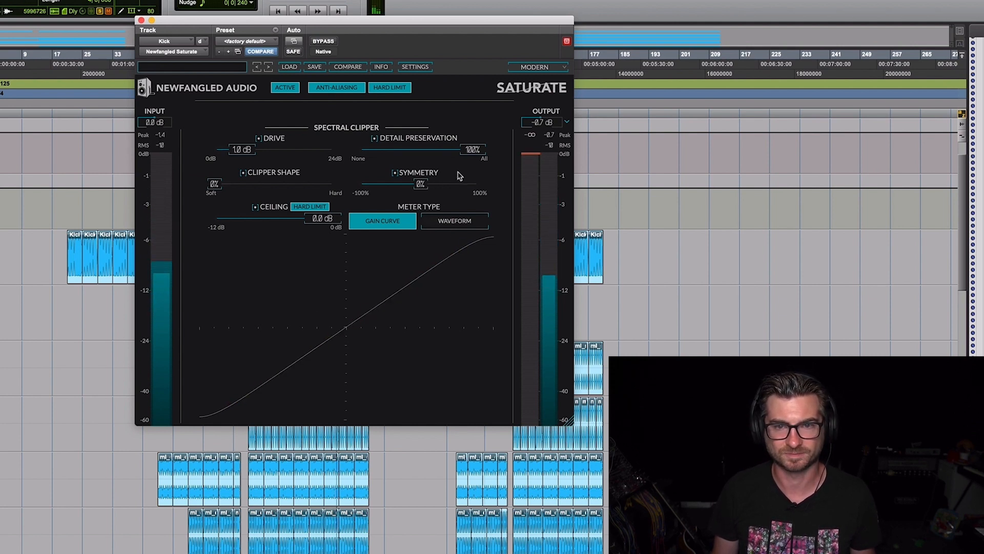
drag(473, 150, 425, 150)
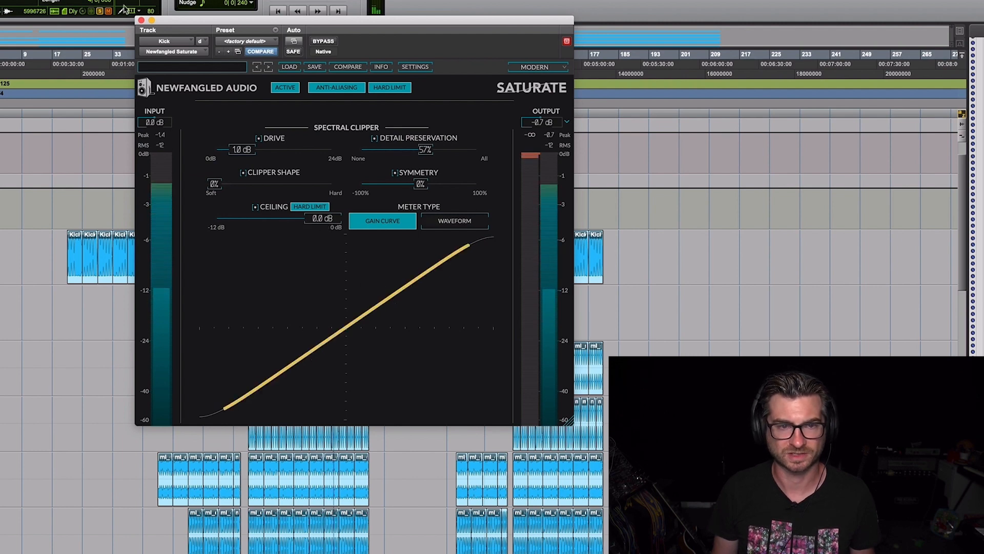
click(141, 21)
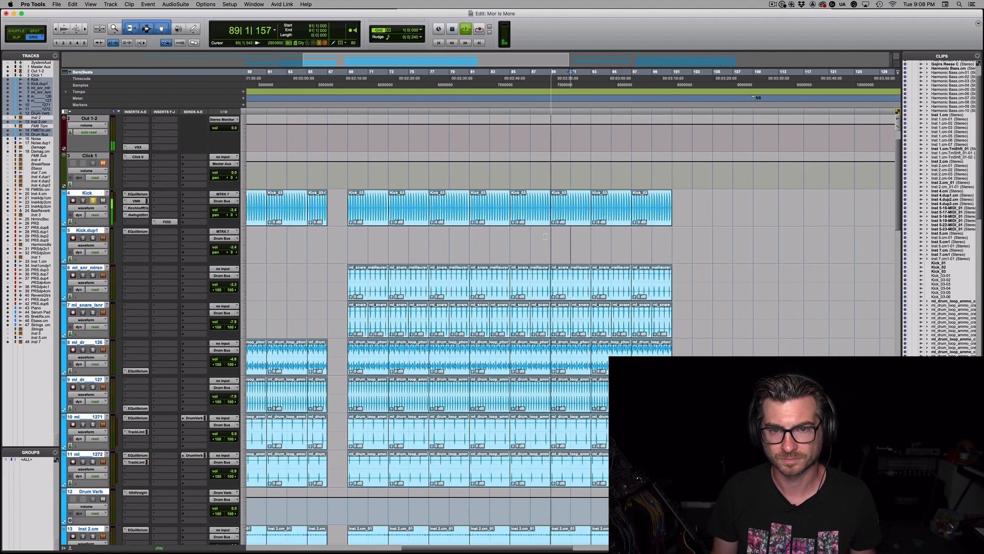
key(space)
Select the Kick clip at bar 89, and the FM8 Tom clip at bar 81
click(569, 217)
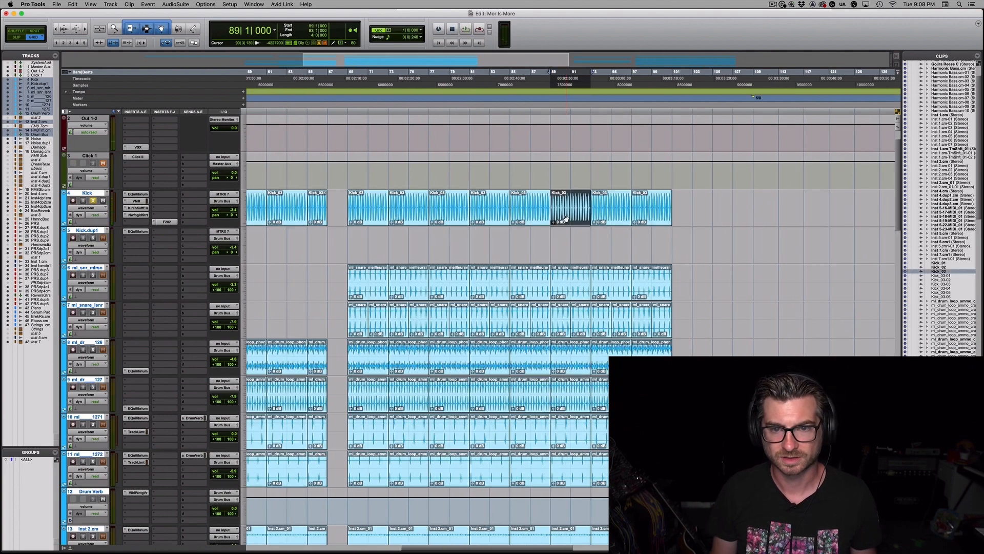
key(t)
key(t)
click(598, 294)
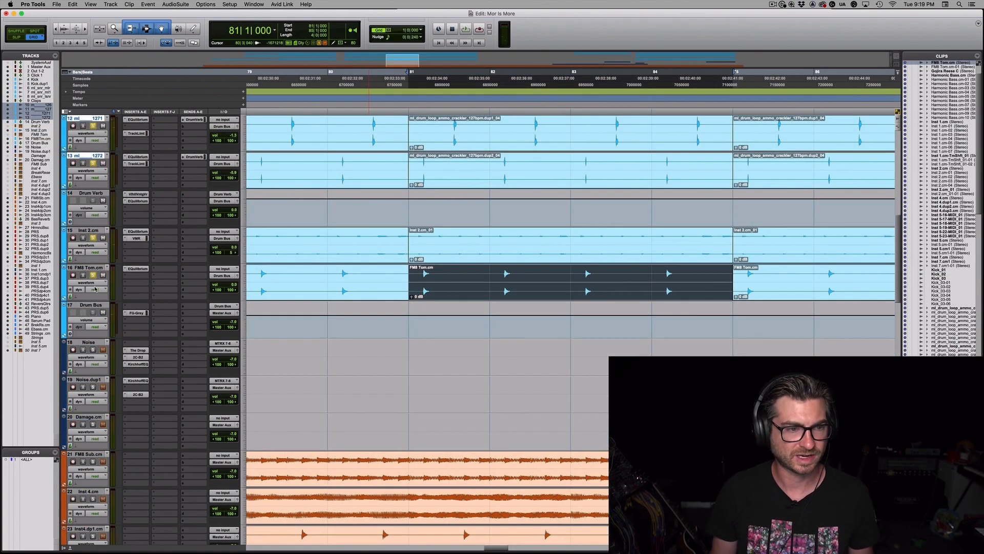
Place the edit cursor at bar 37 on the FM8 Sub track and solo that track
key(r)
key(r)
key(r)
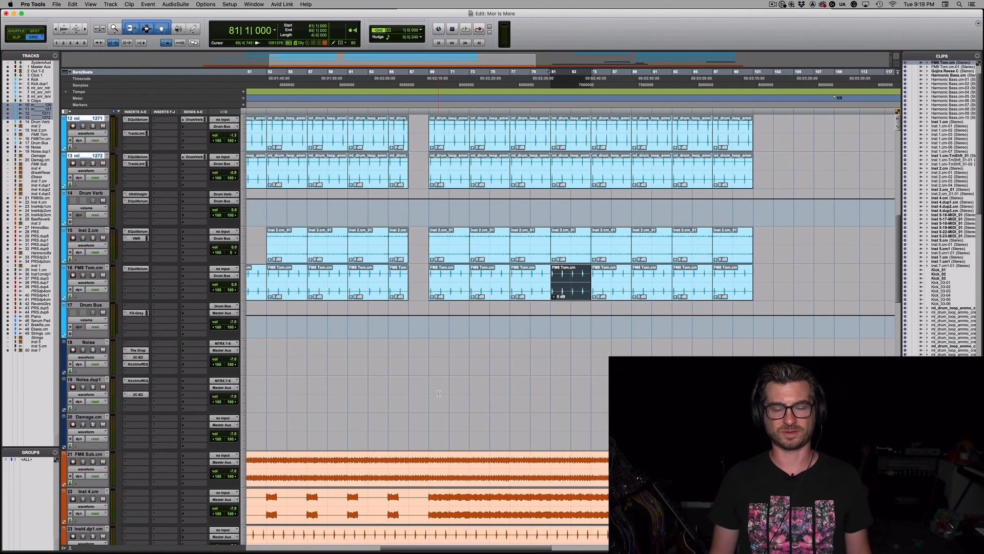
key(r)
click(349, 460)
key(t)
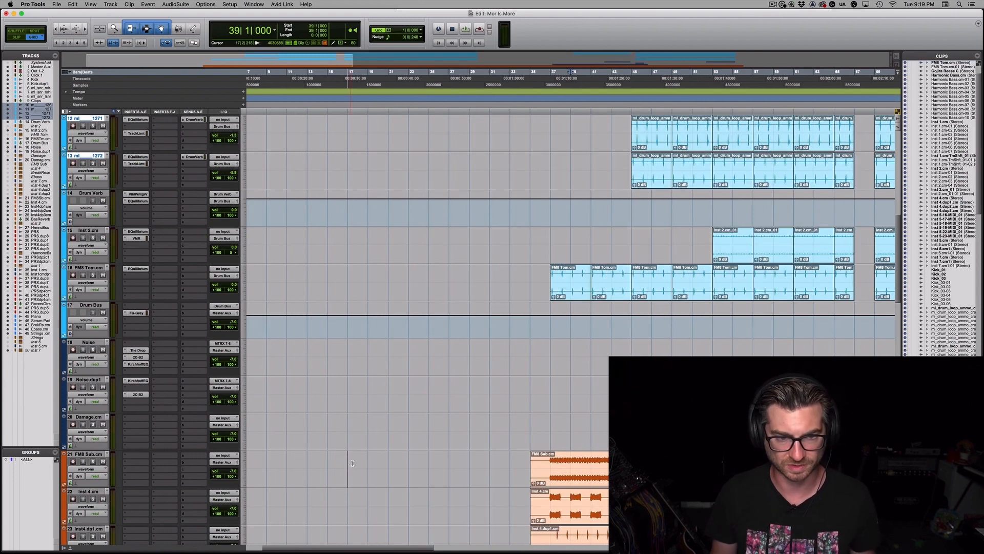
key(t)
key(t)
key(t)
key(t)
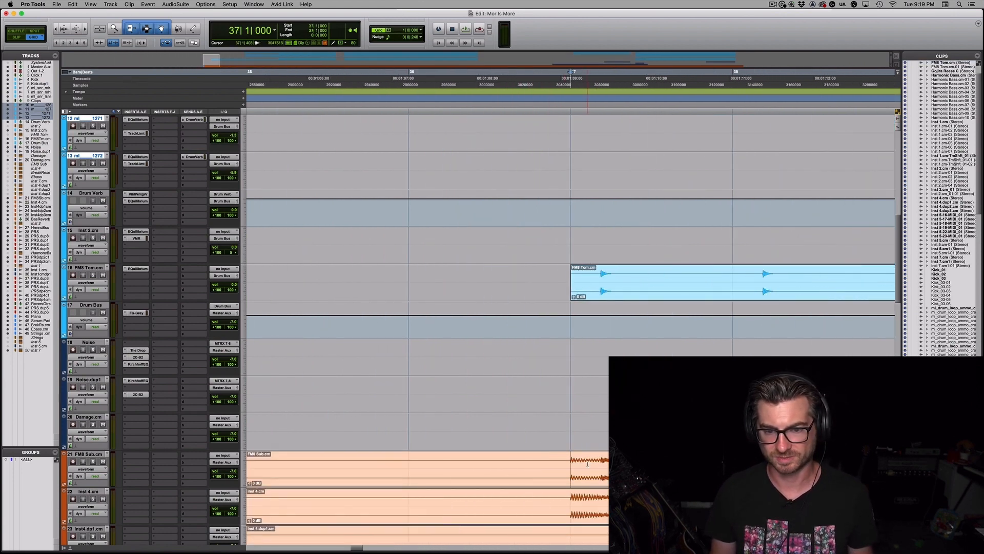
key(shift+s)
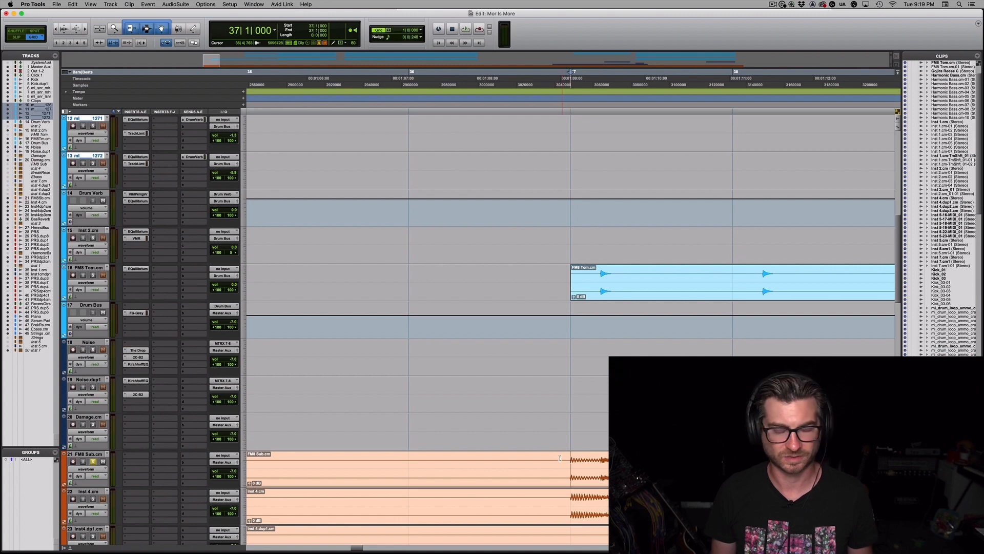
Solo the Kick track as well, play from bar 37, and view the FM8 Sub waveform up close
scroll(597, 453, up, 10)
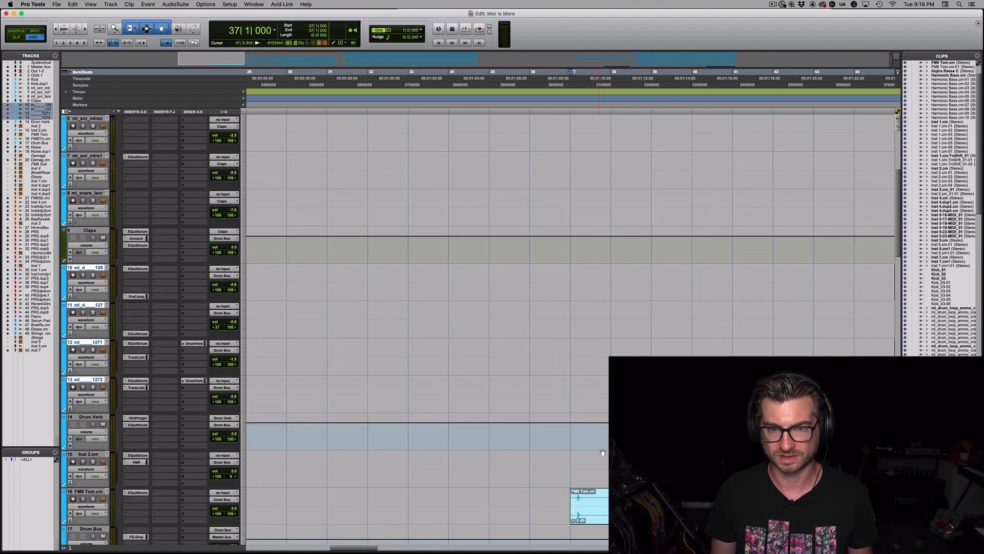
key(r)
key(r)
click(97, 237)
key(space)
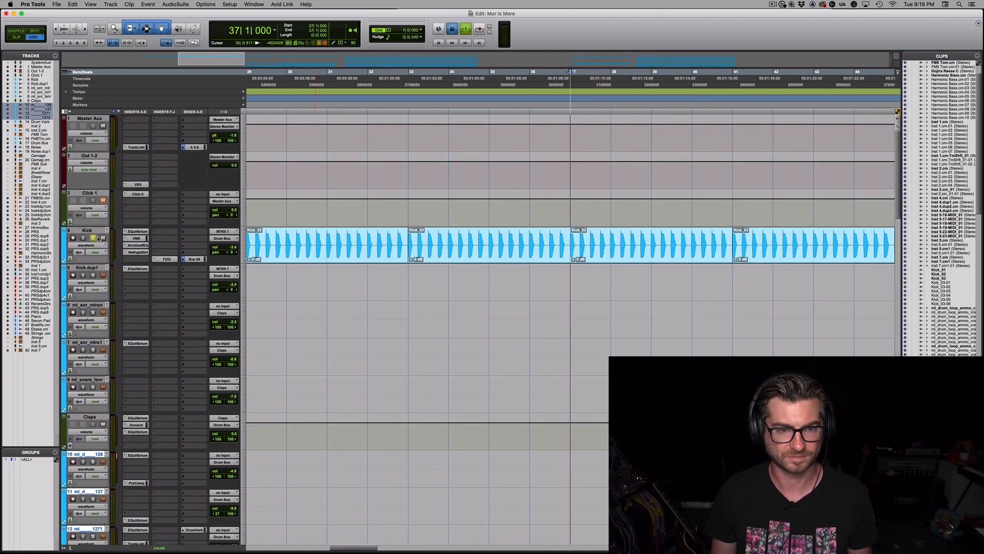
scroll(566, 415, down, 9)
scroll(569, 417, down, 3)
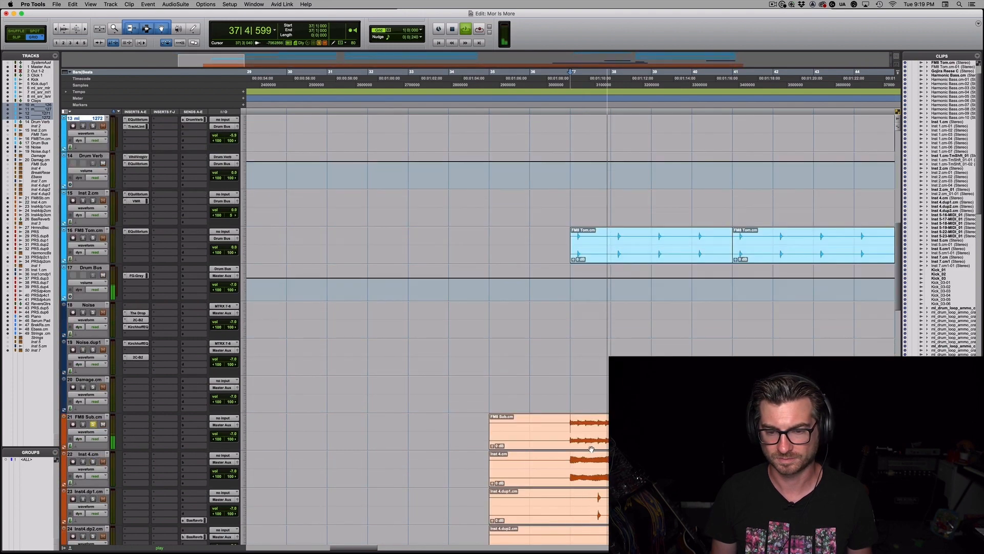
key(t)
key(t)
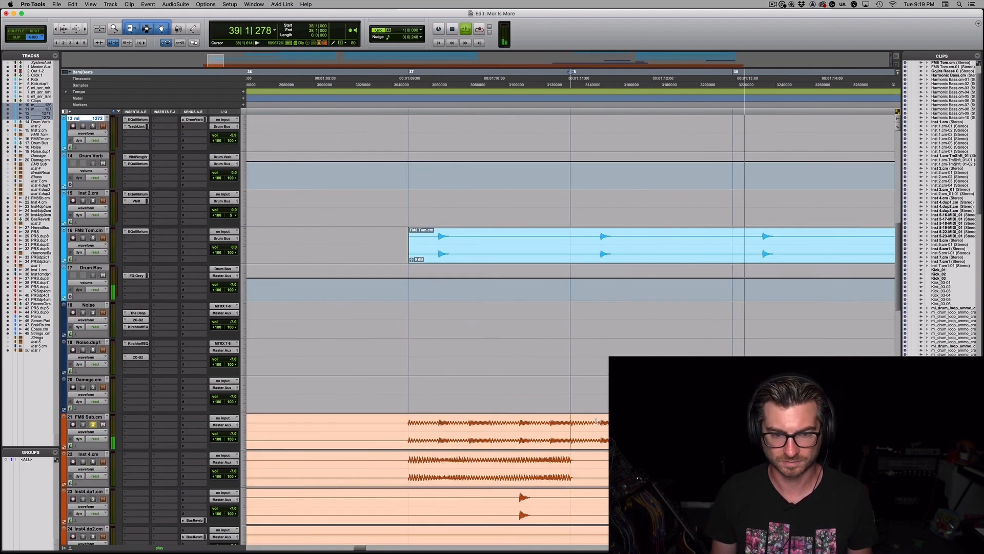
Stop playback and set the grid value to 1/16 notes
key(space)
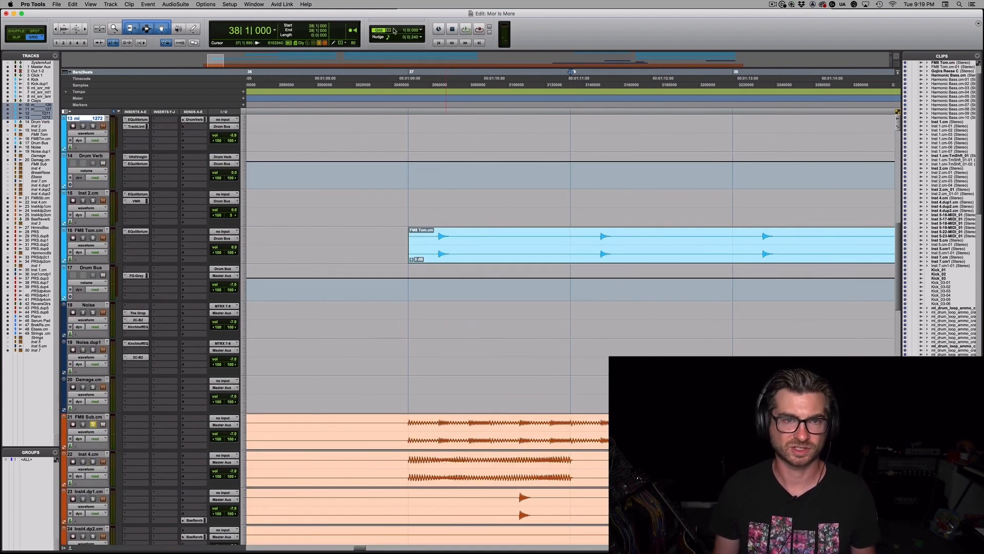
click(393, 30)
click(417, 58)
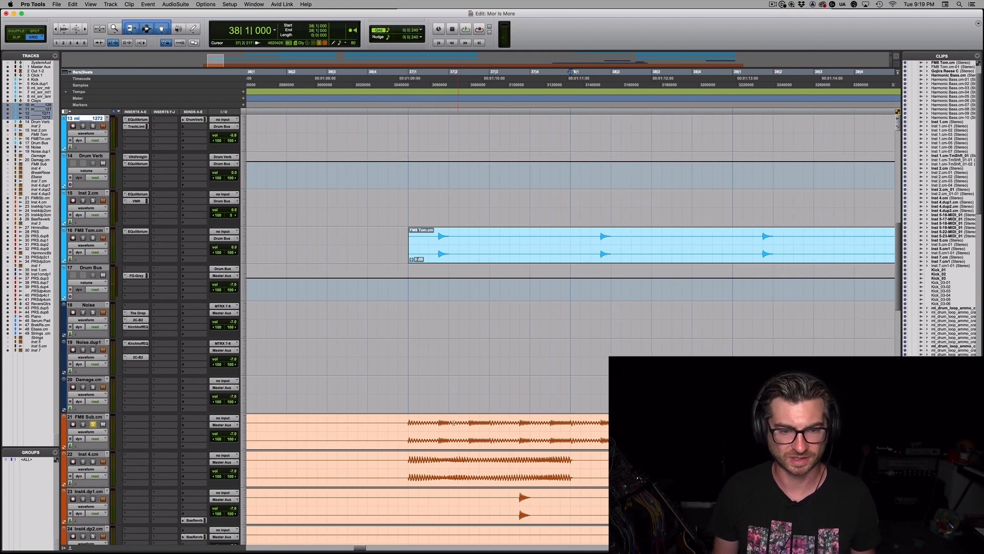
Separate the FM8 Sub clip at bar 37 and give it a curved fade-in ending at 37|1|480
click(426, 422)
key(t)
key(t)
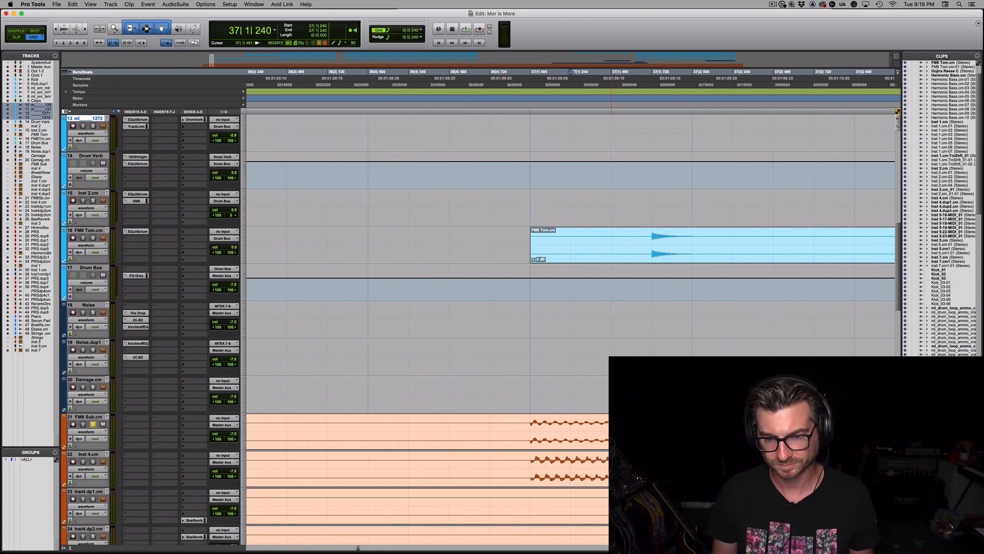
click(612, 422)
key(b)
click(612, 424)
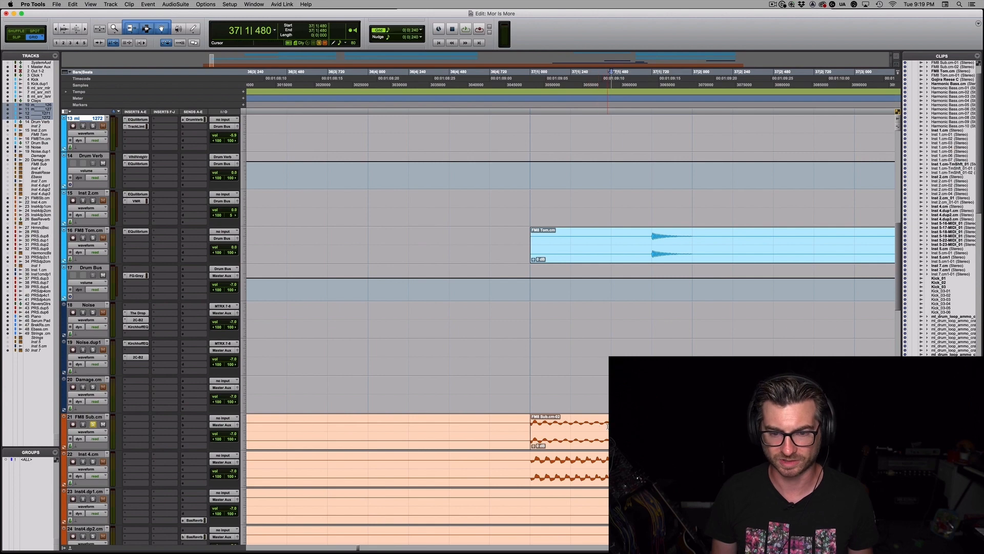
key(d)
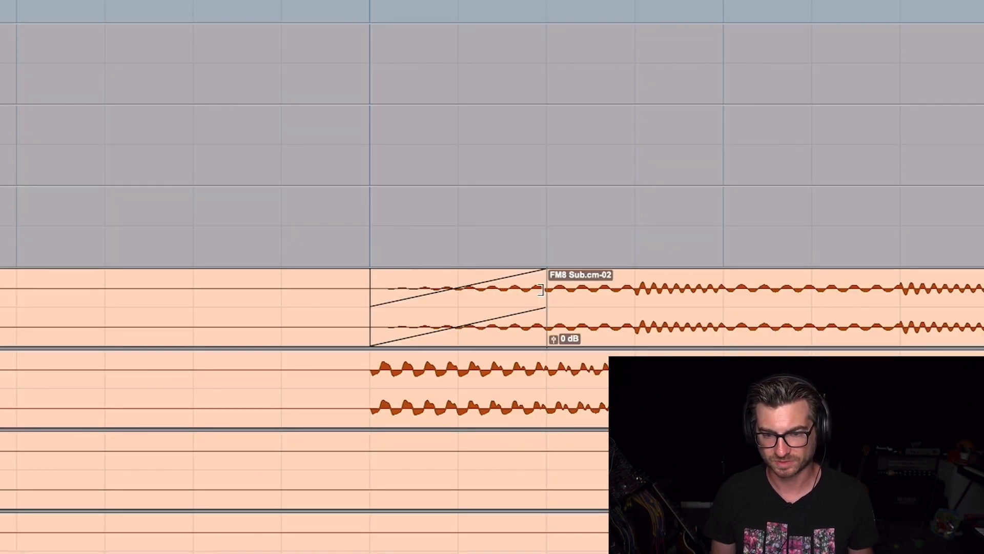
mouse_move(475, 302)
mouse_down()
mouse_move(490, 302)
mouse_move(483, 307)
mouse_up()
Separate the FM8 Sub at beat 2 of bar 37 and give the new clip a half-beat curved fade-in
key(r)
click(586, 289)
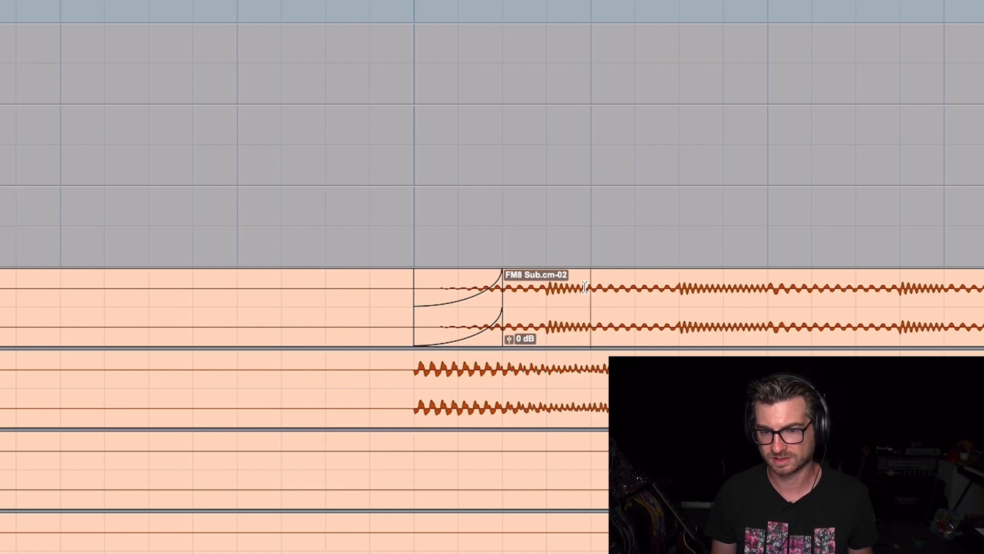
key(t)
key(b)
key(d)
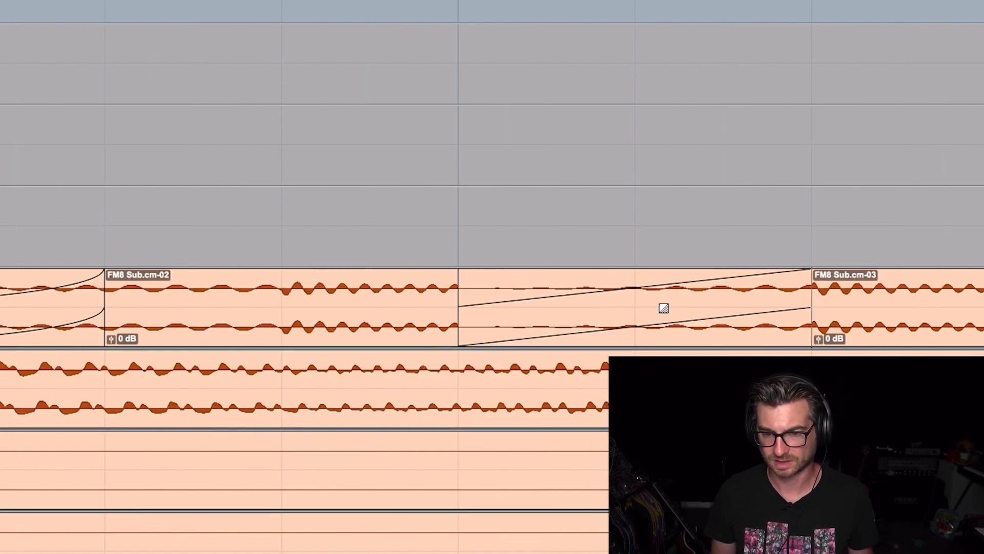
mouse_move(663, 308)
mouse_down()
mouse_move(647, 309)
mouse_move(672, 315)
mouse_move(644, 308)
mouse_up()
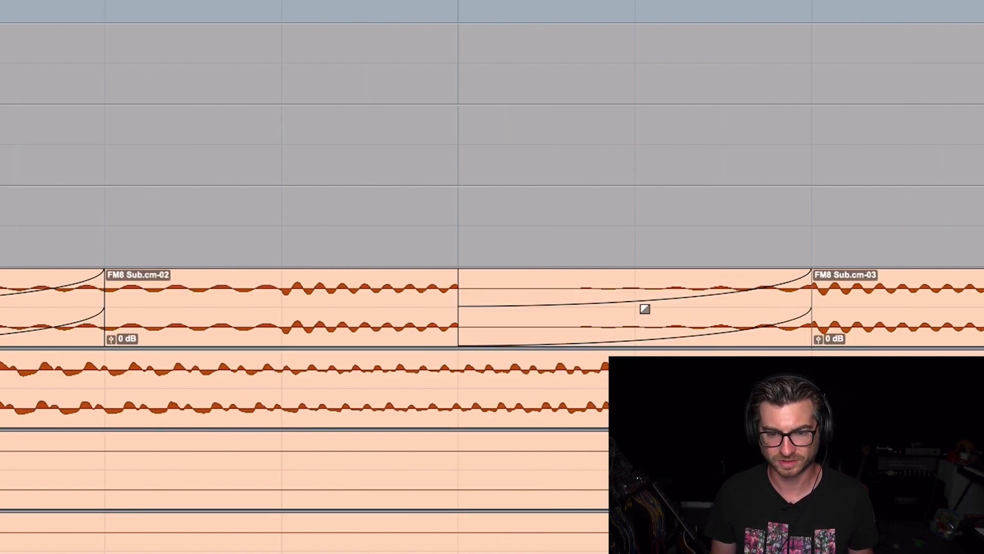
Add a very short fade-out to the FM8 Sub clip ending at beat 2, and separate the audio at beat 3 of bar 37
click(446, 276)
key(g)
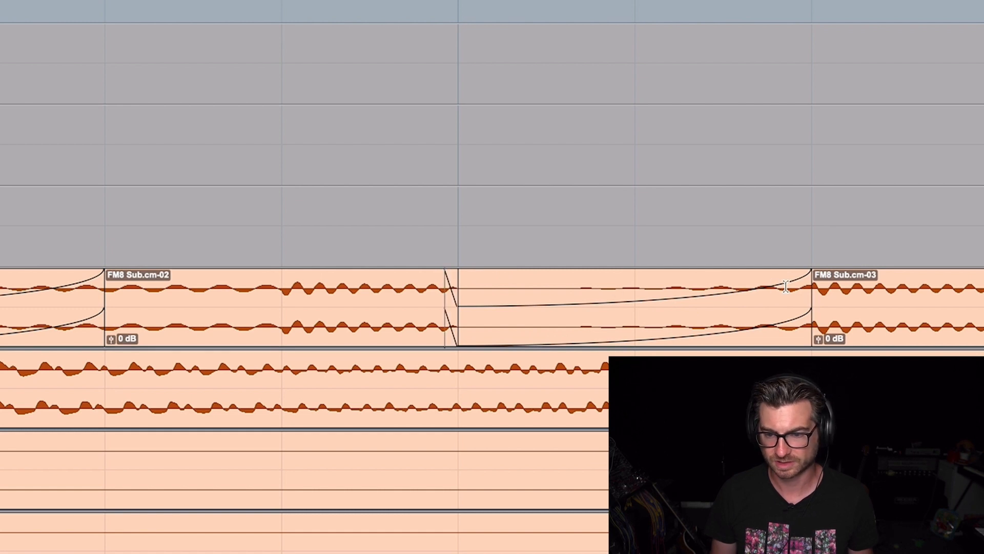
key(r)
key(r)
click(641, 287)
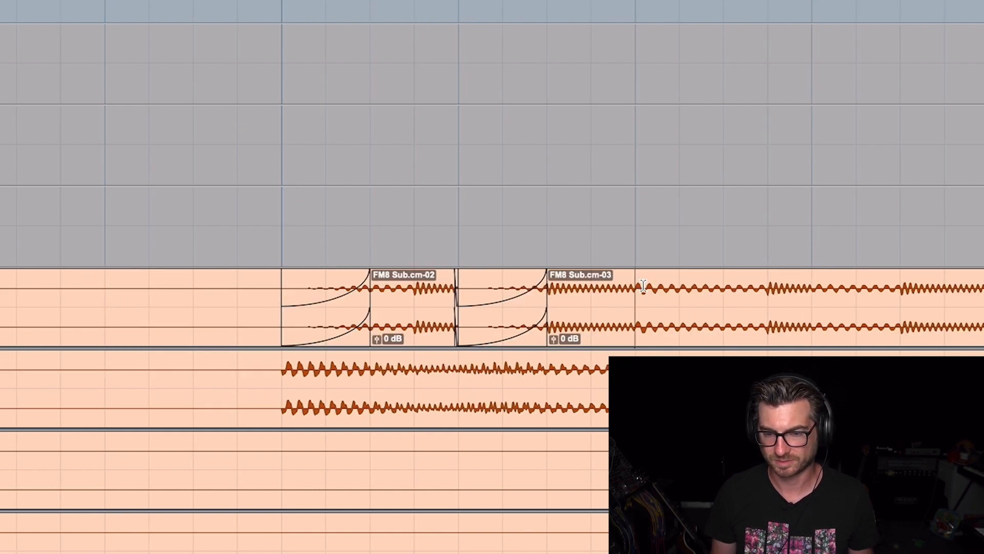
key(b)
Add a very short fade-out just before beat 3 of bar 37 and a half-beat linear fade-in right after it
key(t)
key(t)
key(t)
click(419, 278)
key(g)
key(r)
key(r)
key(r)
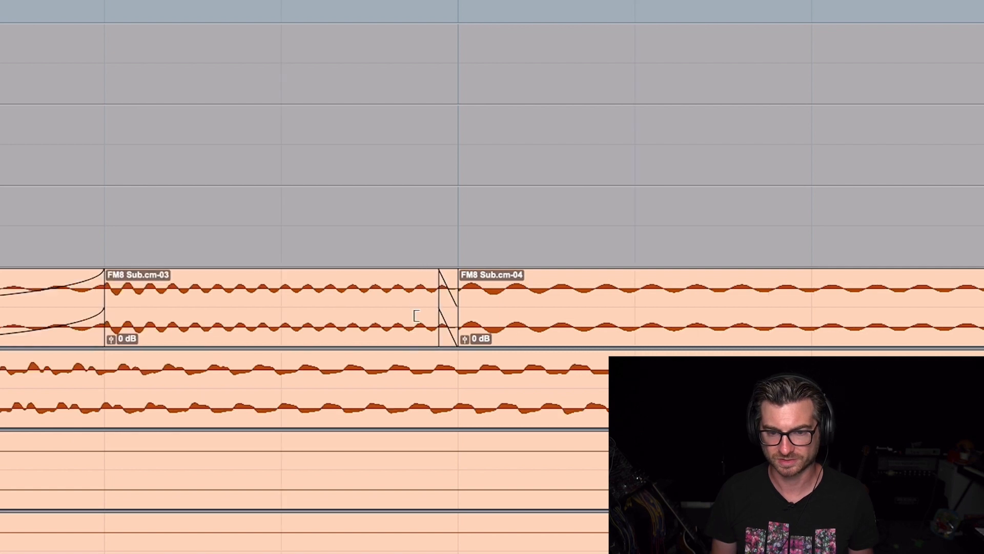
click(546, 291)
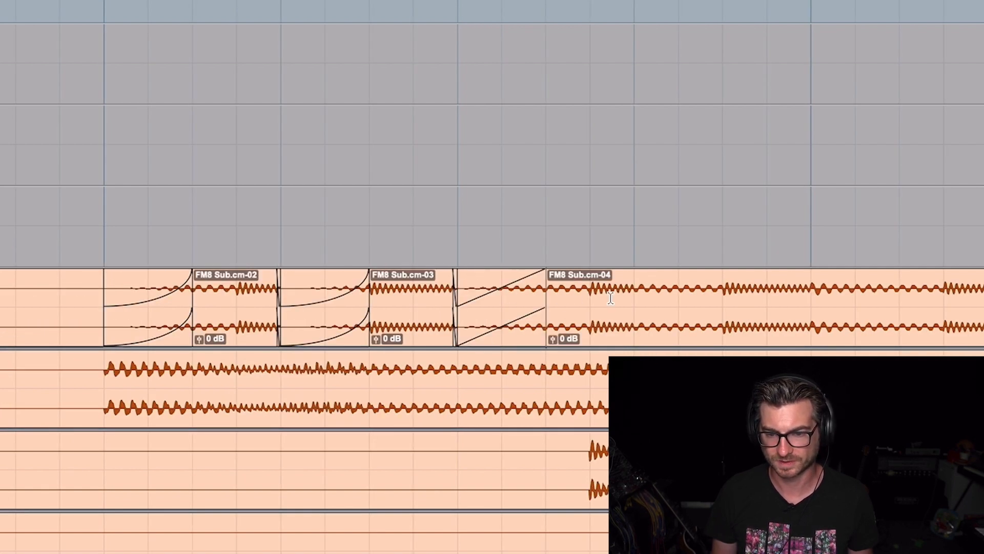
Separate the FM8 Sub at beat 4 of bar 37 and add a very short fade-out to the clip before the cut
key(t)
key(t)
key(t)
key(b)
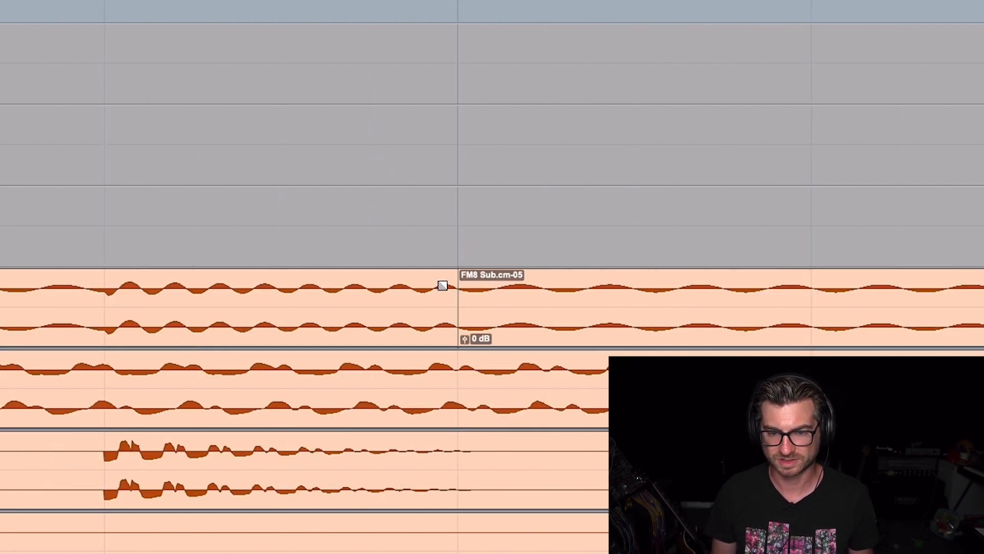
click(426, 287)
key(g)
Add a linear fade-in to the FM8 Sub clip at beat 4 of bar 37, ending at 37|4|480
key(r)
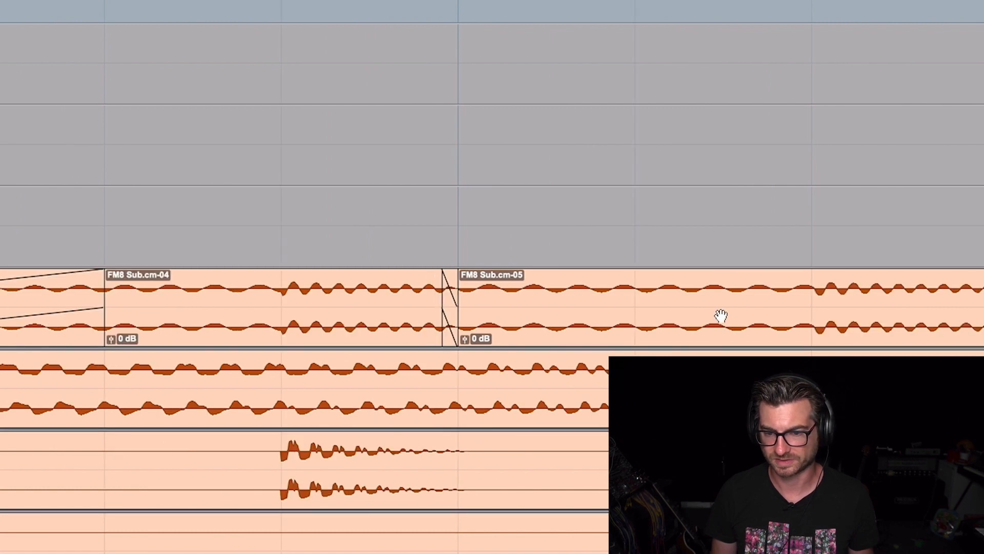
key(r)
click(640, 291)
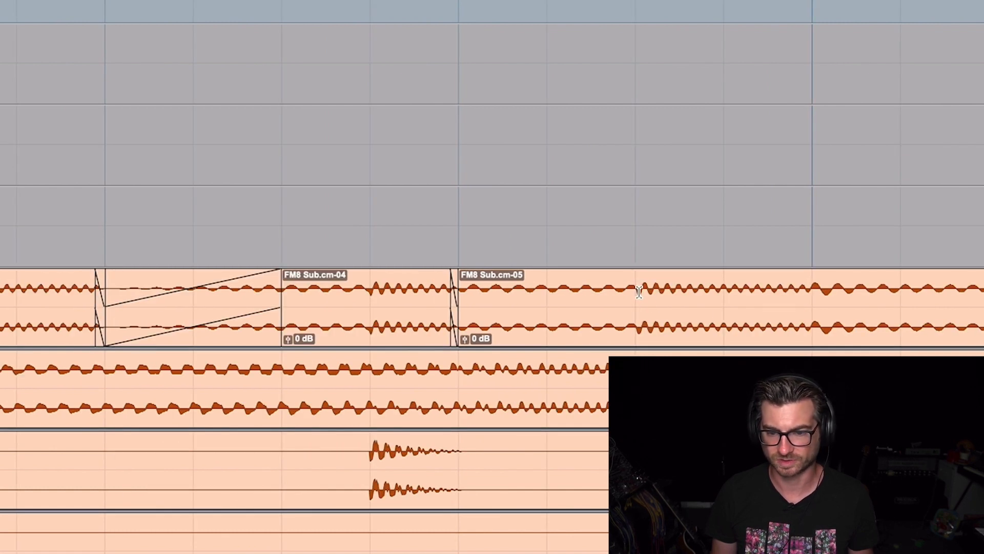
key(b)
Separate the FM8 Sub at bar 38 and add a very short fade-out to the clip before the cut
click(809, 285)
key(b)
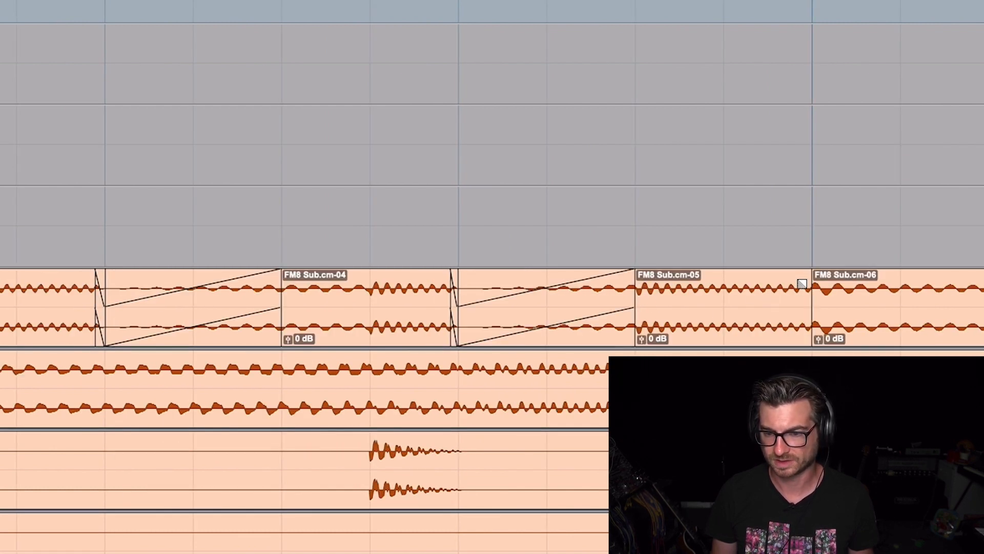
key(f)
key(r)
key(r)
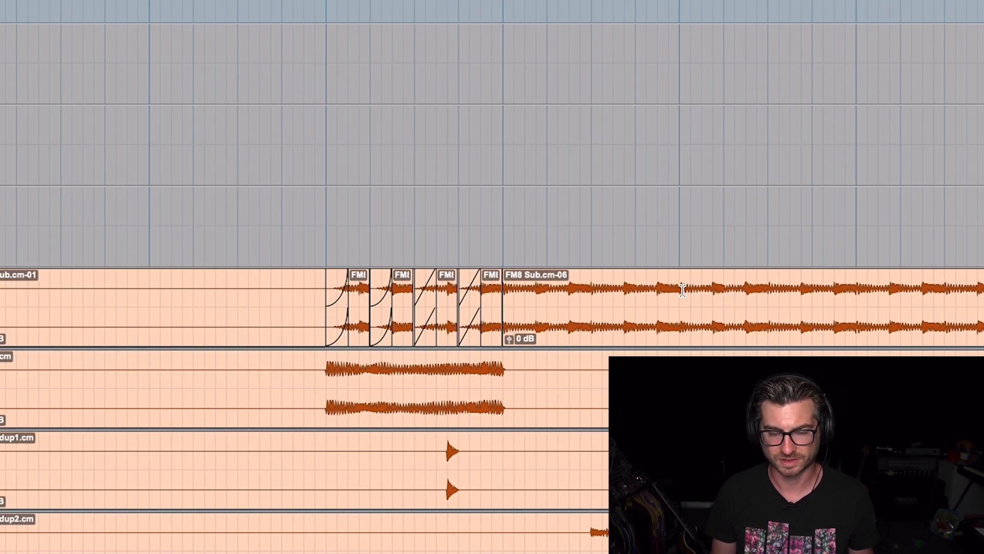
Reshape the linear fade-ins at beats 3 and 4 of bar 37 into the same curve as the first two
click(429, 336)
key(t)
key(t)
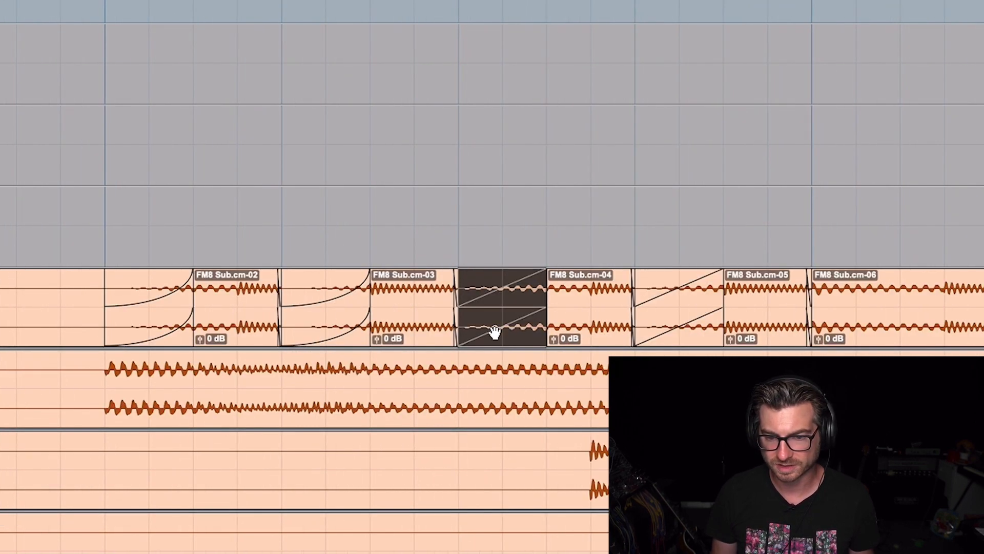
drag(505, 316, 509, 315)
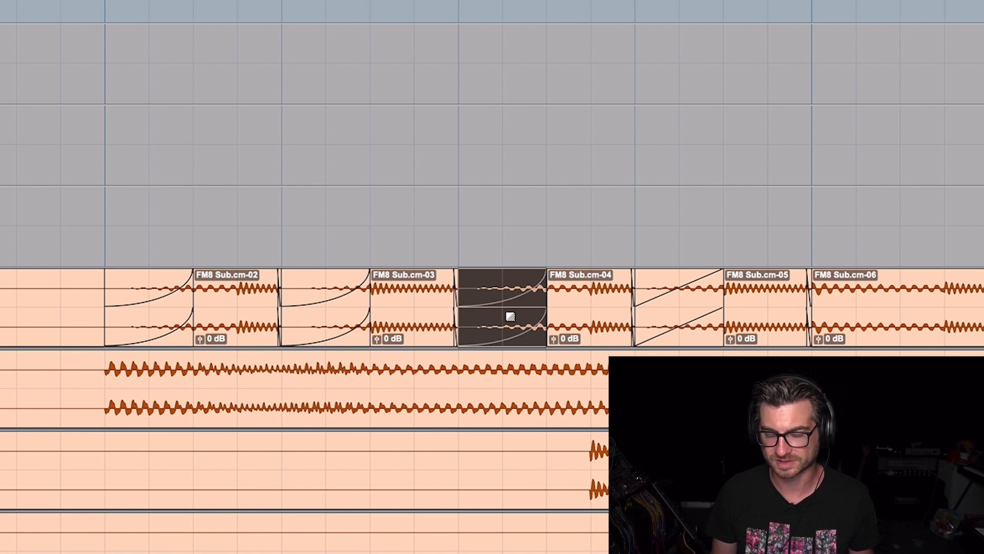
click(683, 313)
Select the FM8 Sub from bar 37 onward, play back the faded section, and stop
scroll(622, 213, up, 15)
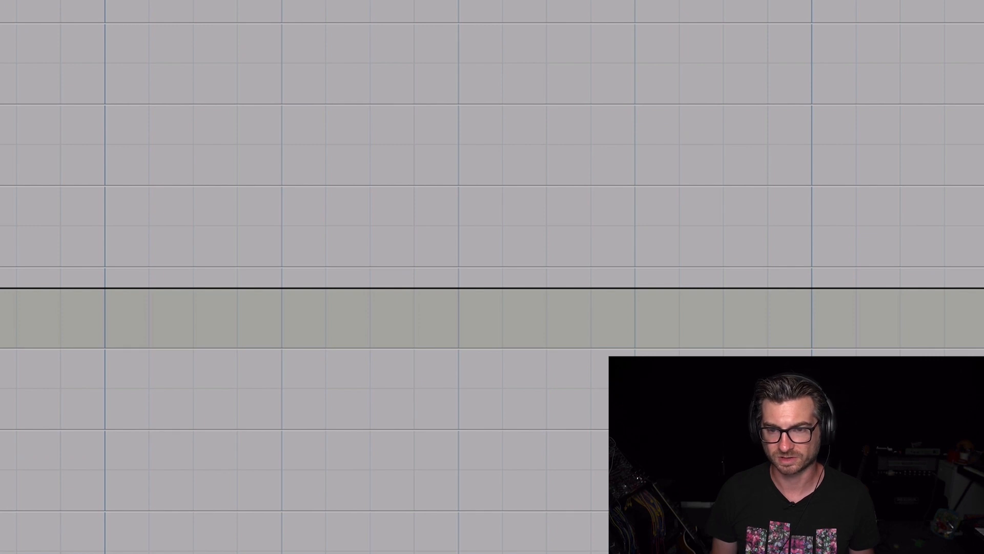
scroll(395, 384, down, 15)
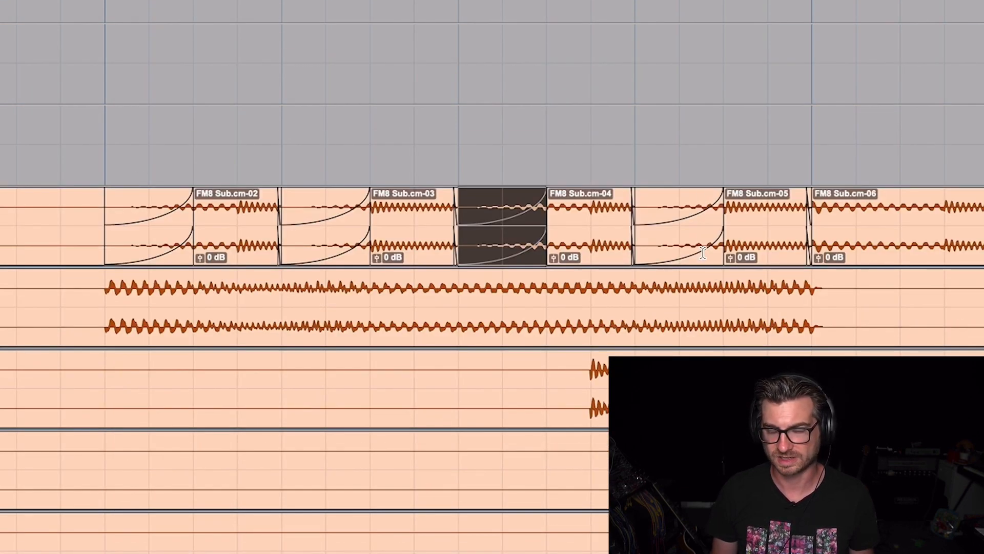
key(minus)
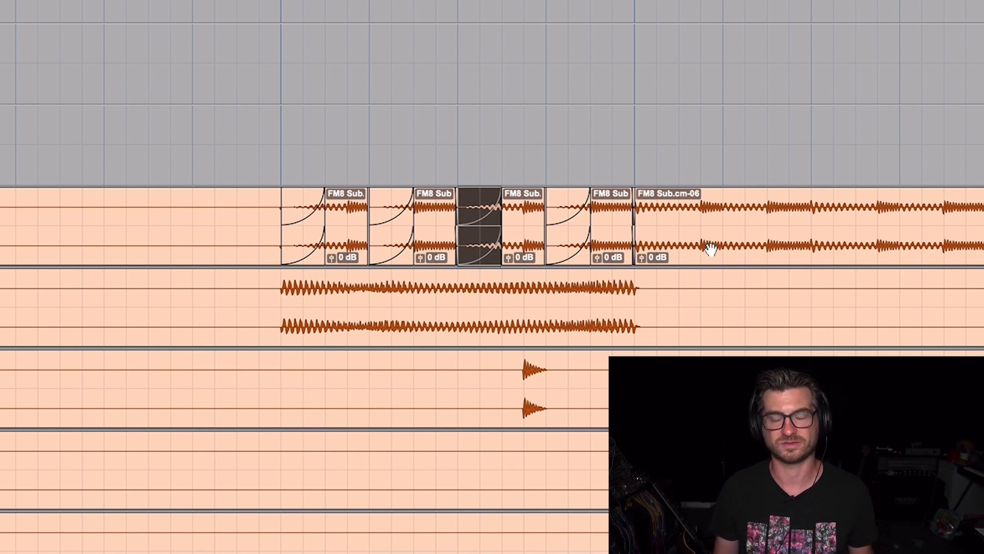
drag(979, 214, 273, 244)
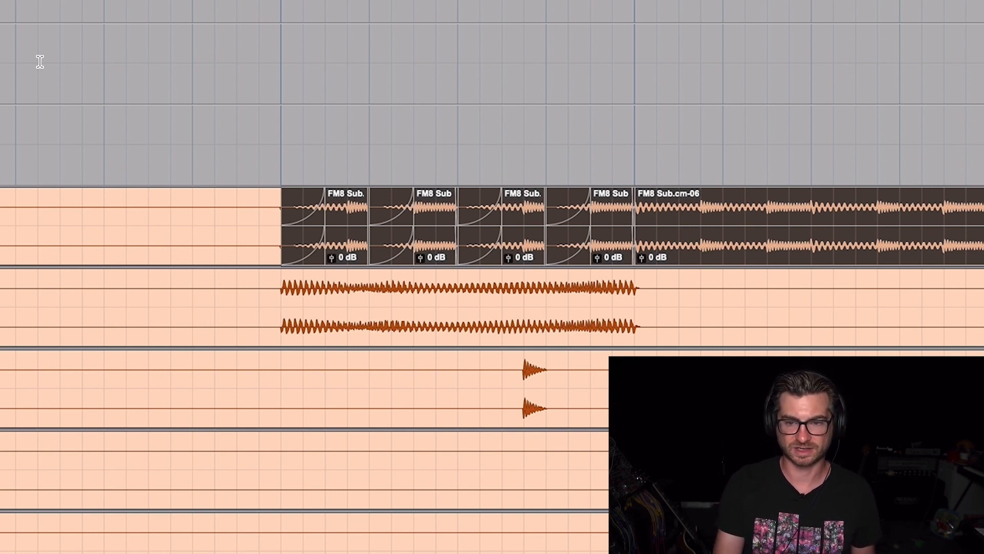
key(space)
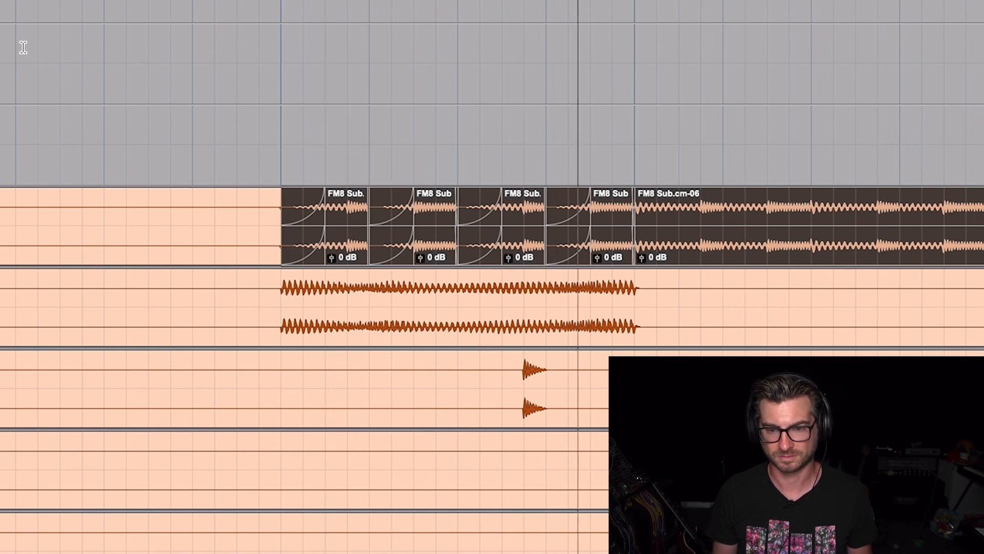
key(space)
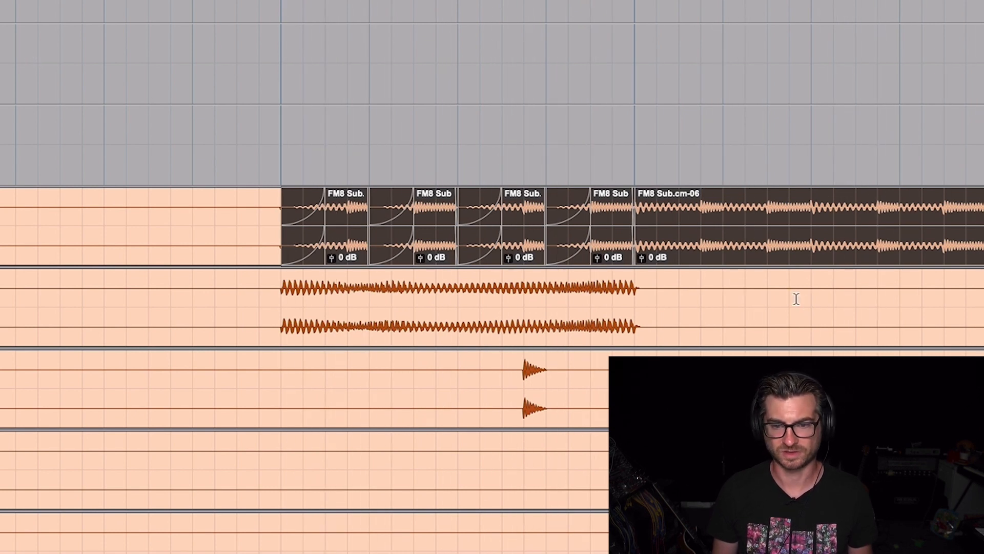
Select the four faded FM8 Sub clips in bar 37 and consolidate them into one clip
click(627, 132)
click(610, 251)
shift+click(345, 255)
key(alt+shift+3)
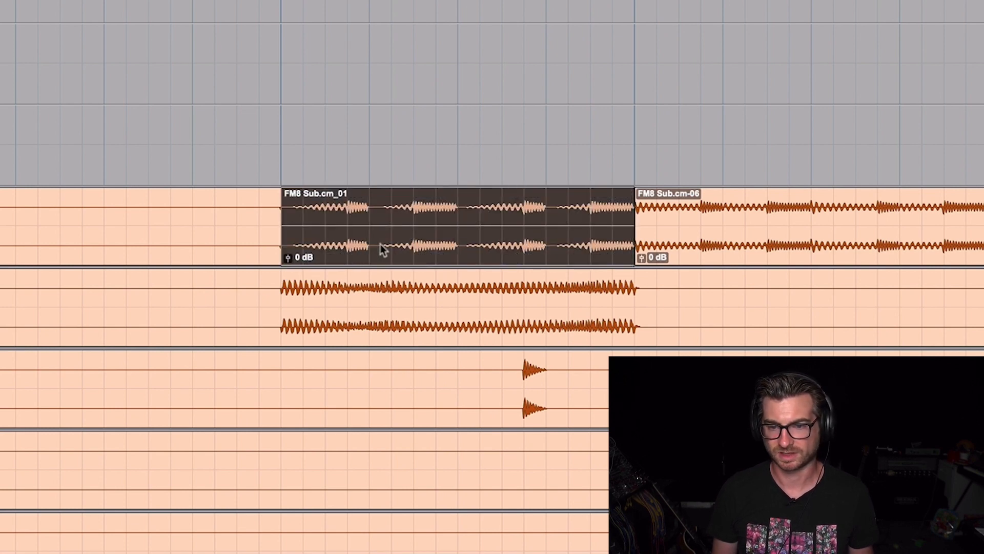
Place the edit cursor at bar 52 and play the FM8 Sub from there, with the whole arrangement in view
key(r)
key(r)
click(578, 205)
key(r)
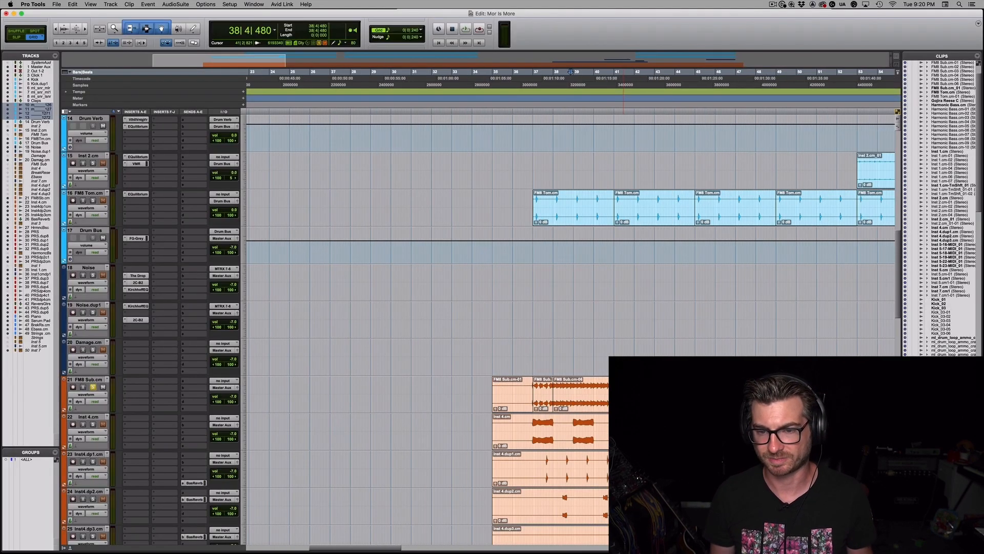
key(r)
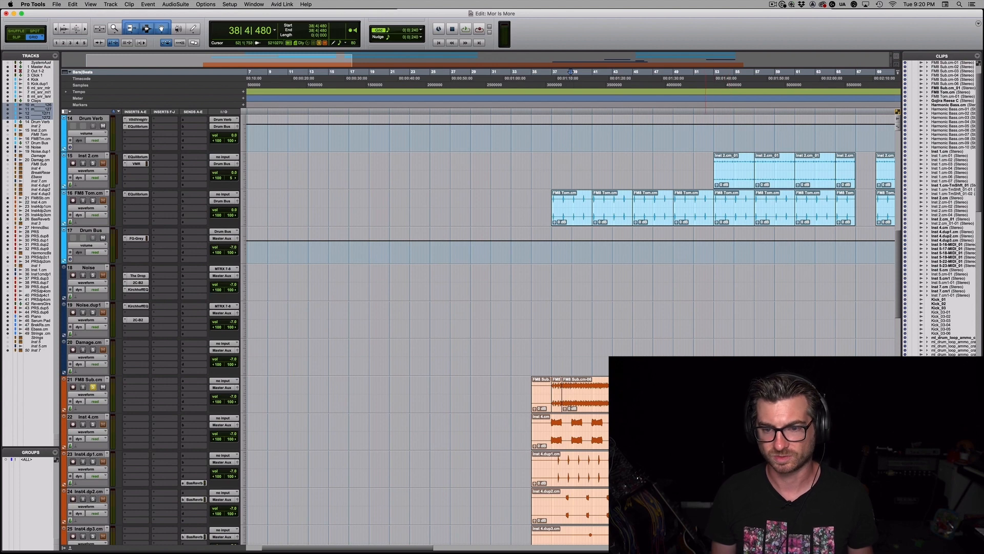
click(703, 393)
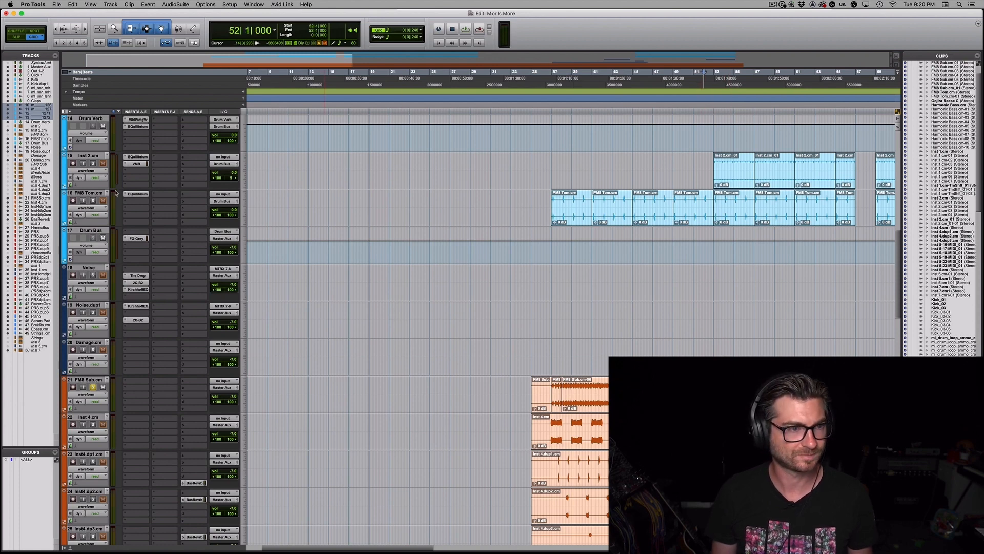
key(space)
key(r)
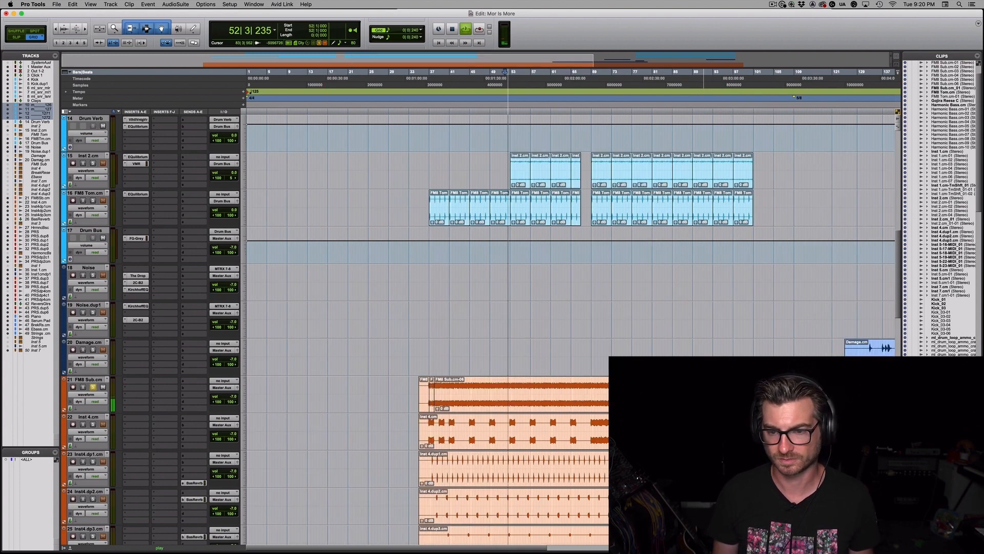